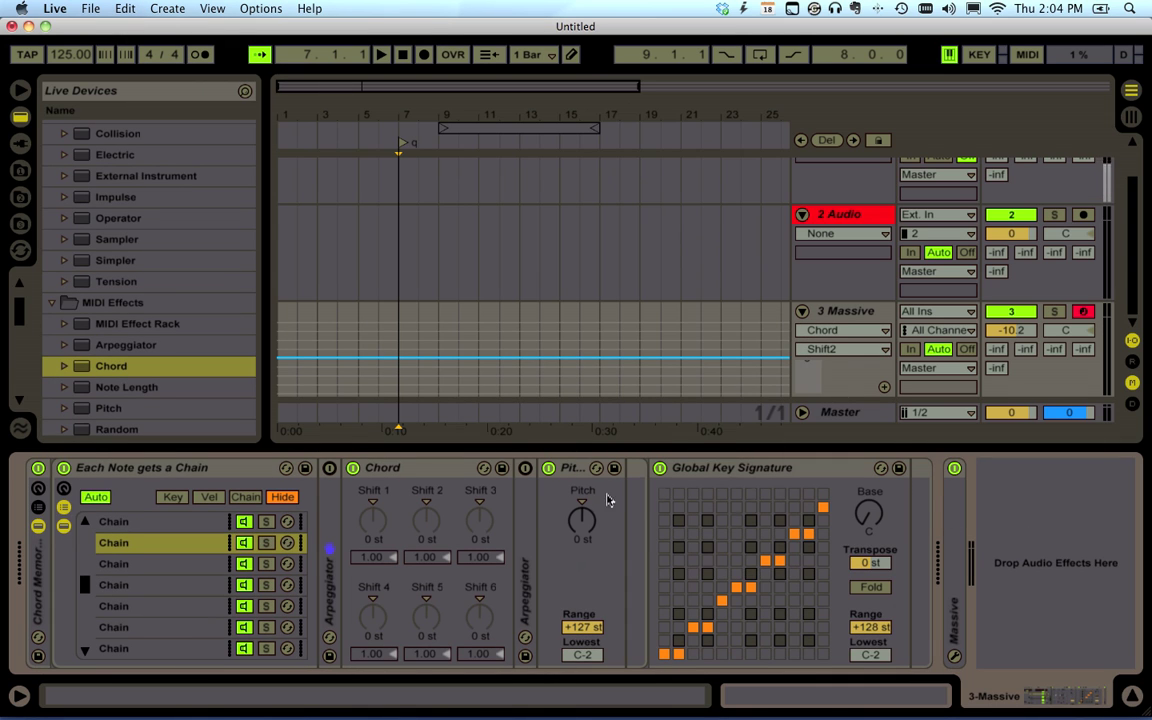
- Look over the rack's selected chain and its Arpeggiator, Chord, Pitch and Global Key Signature devices
{"action": "left_click", "coordinate": [254, 469]}
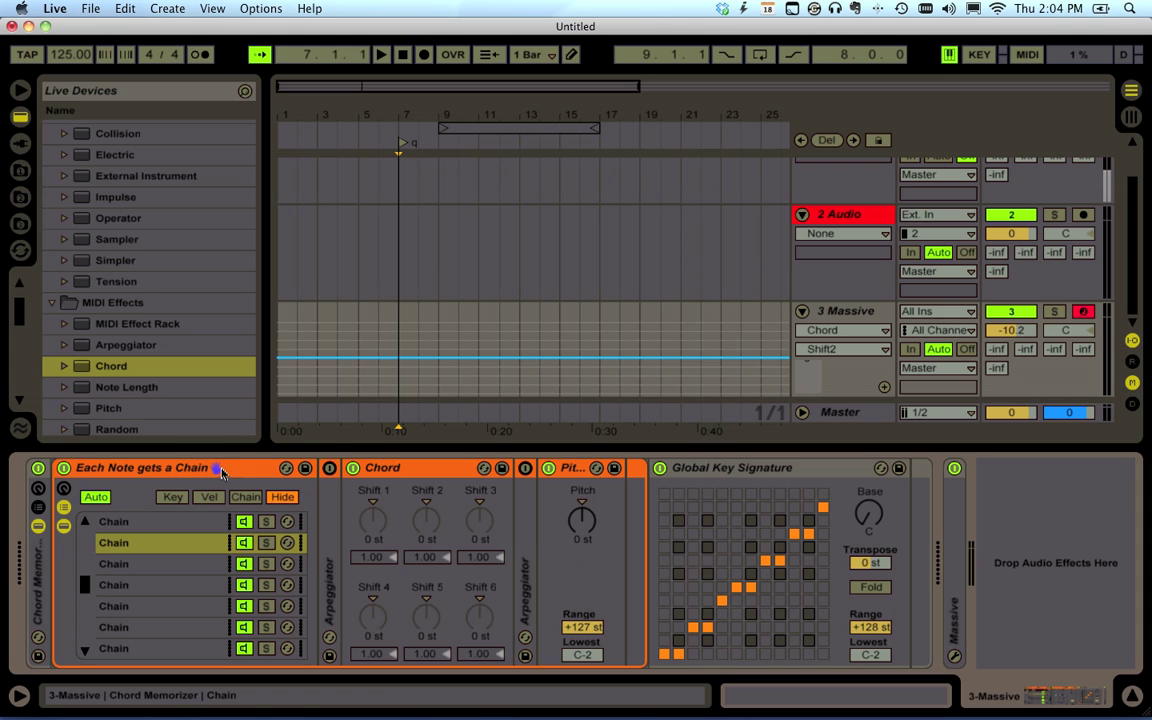
{"action": "left_click", "coordinate": [216, 545]}
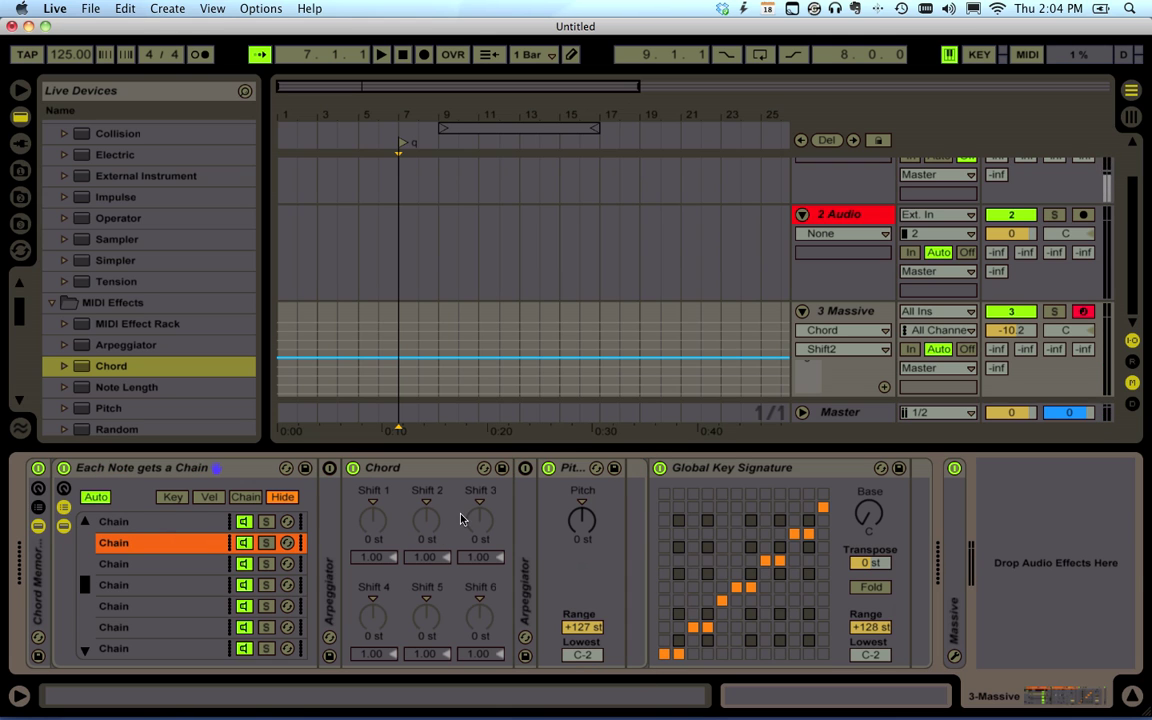
{"action": "key", "text": "a"}
{"action": "key", "text": "s"}
{"action": "key", "text": "a"}
{"action": "double_click", "coordinate": [334, 530]}
{"action": "double_click", "coordinate": [392, 470]}
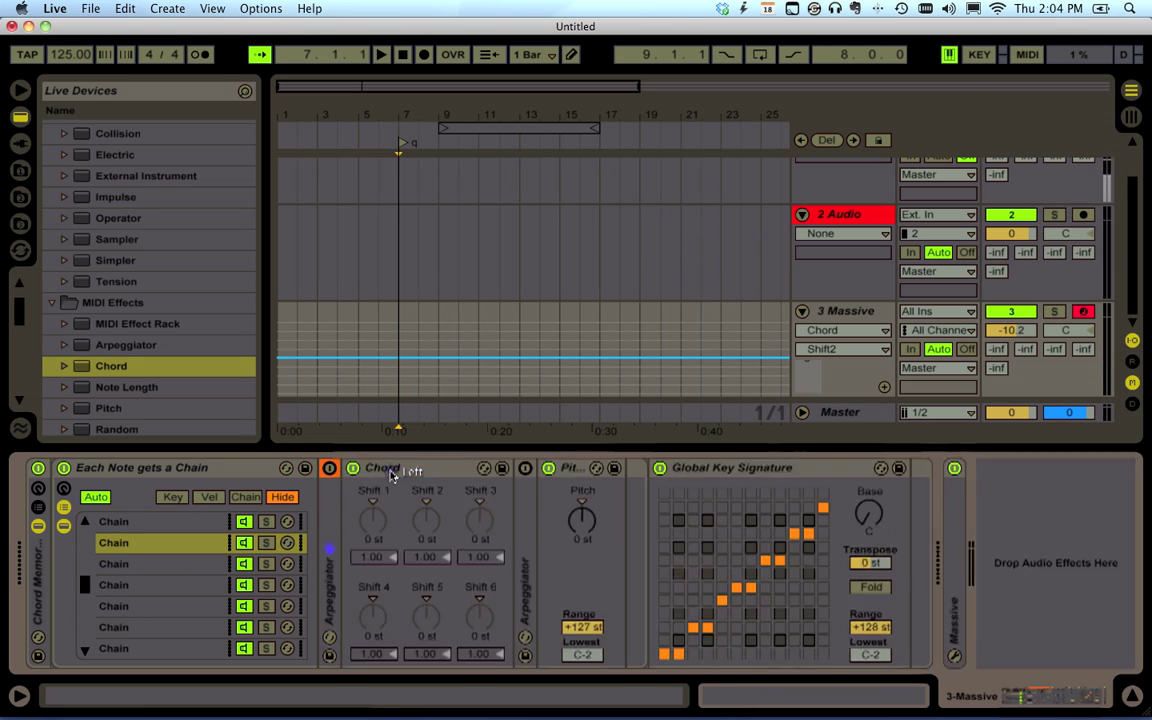
{"action": "left_click", "coordinate": [590, 470]}
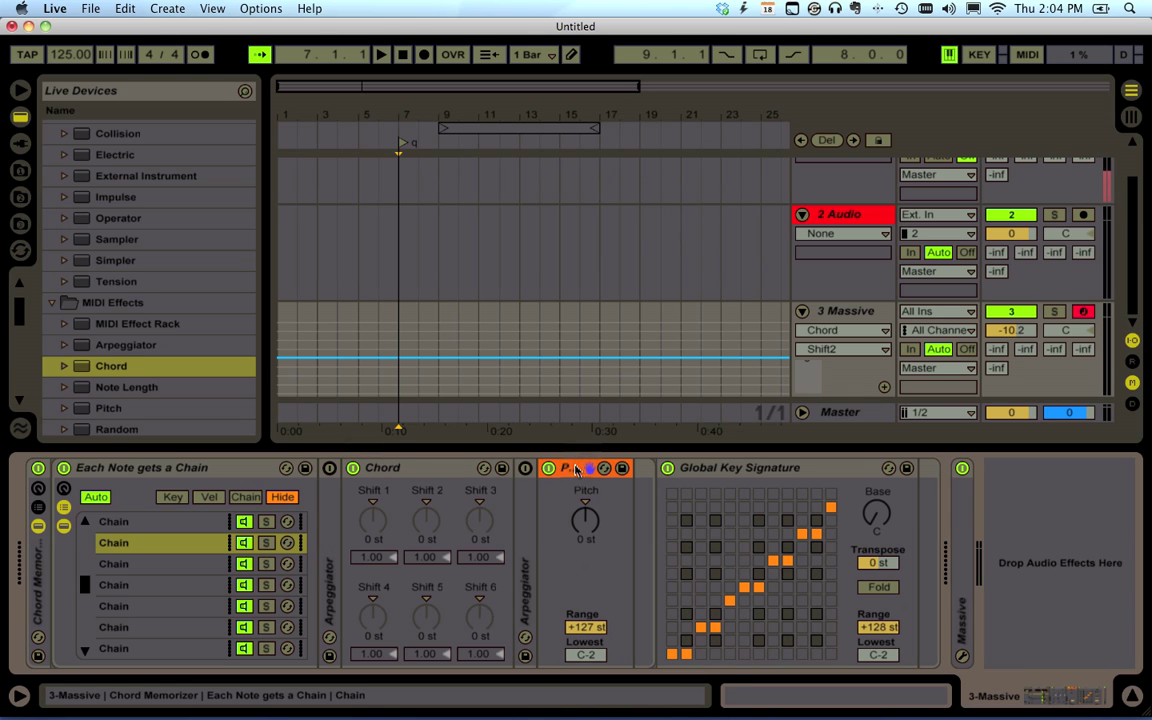
{"action": "left_click", "coordinate": [520, 500]}
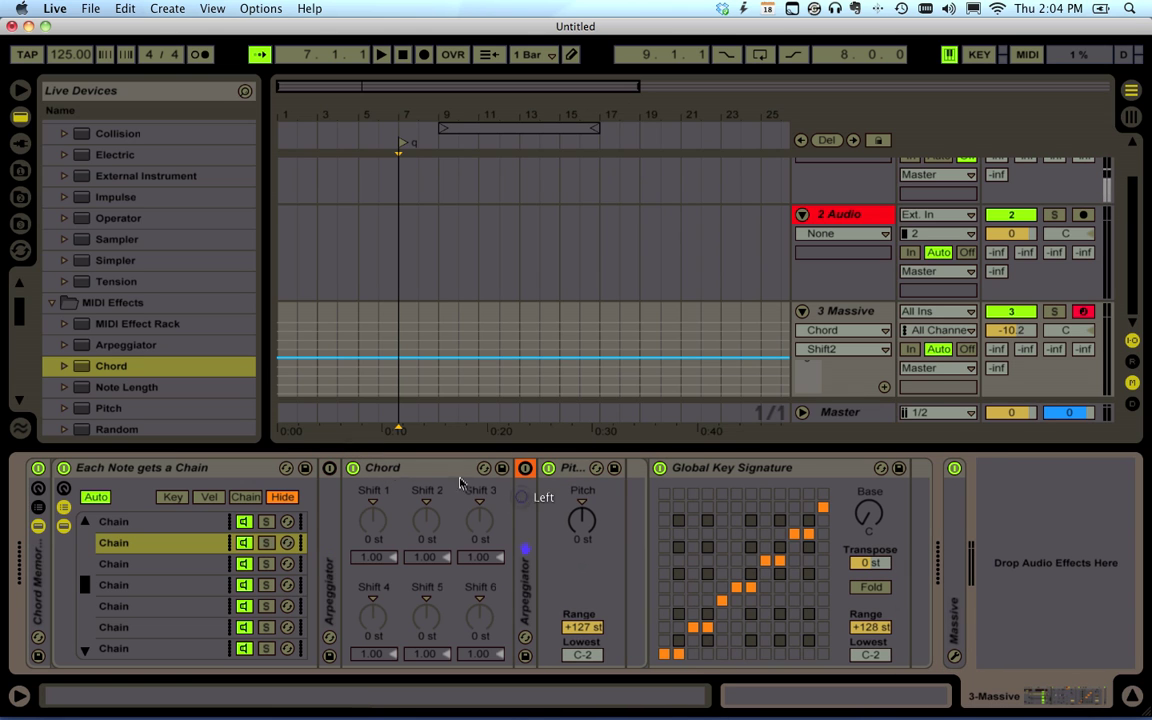
{"action": "scroll", "coordinate": [198, 340], "scroll_direction": "down", "scroll_amount": 3}
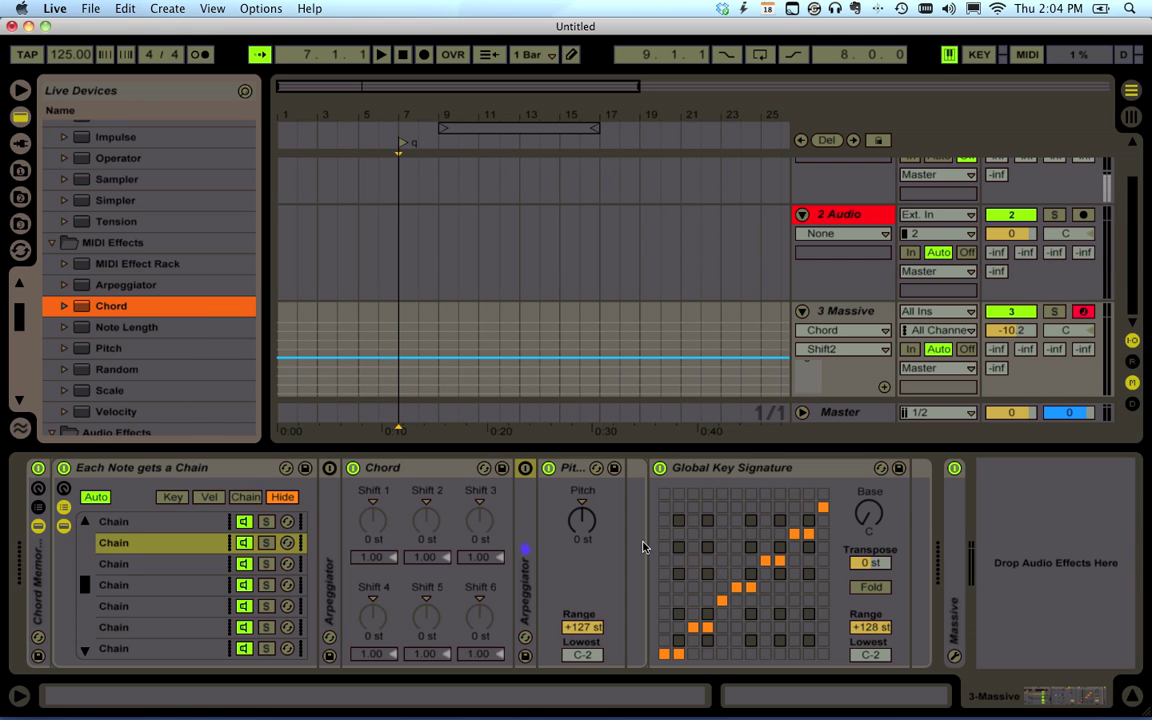
{"action": "left_click", "coordinate": [760, 489]}
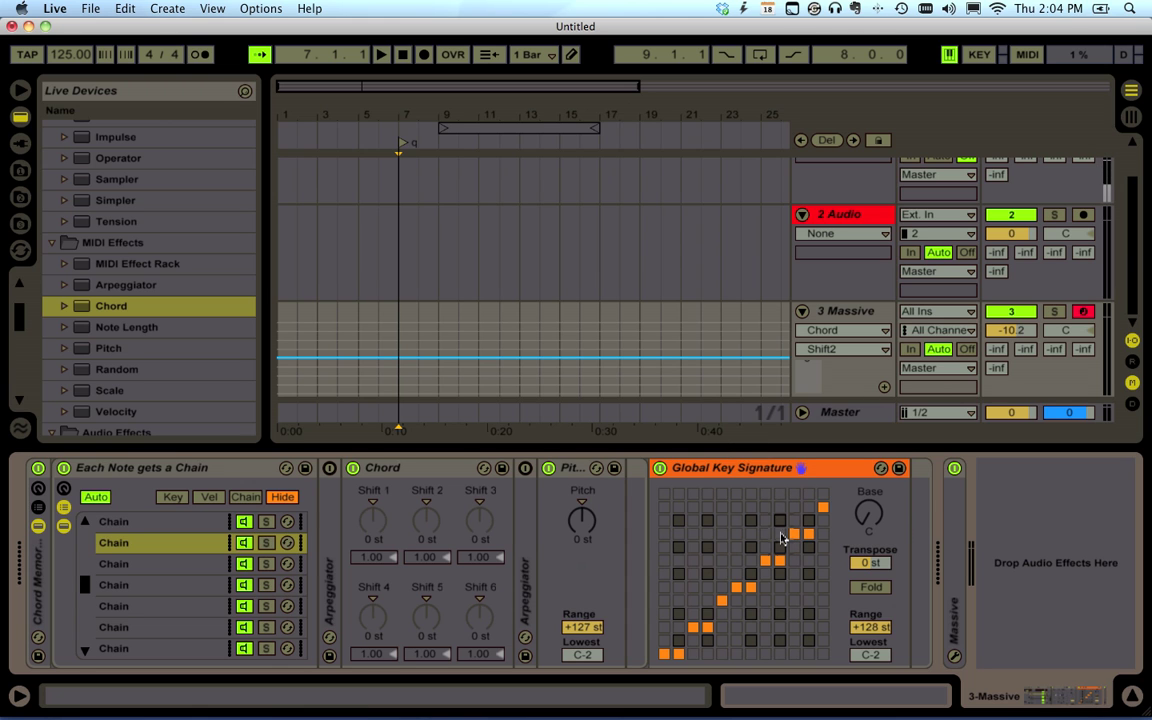
{"action": "left_click", "coordinate": [882, 524]}
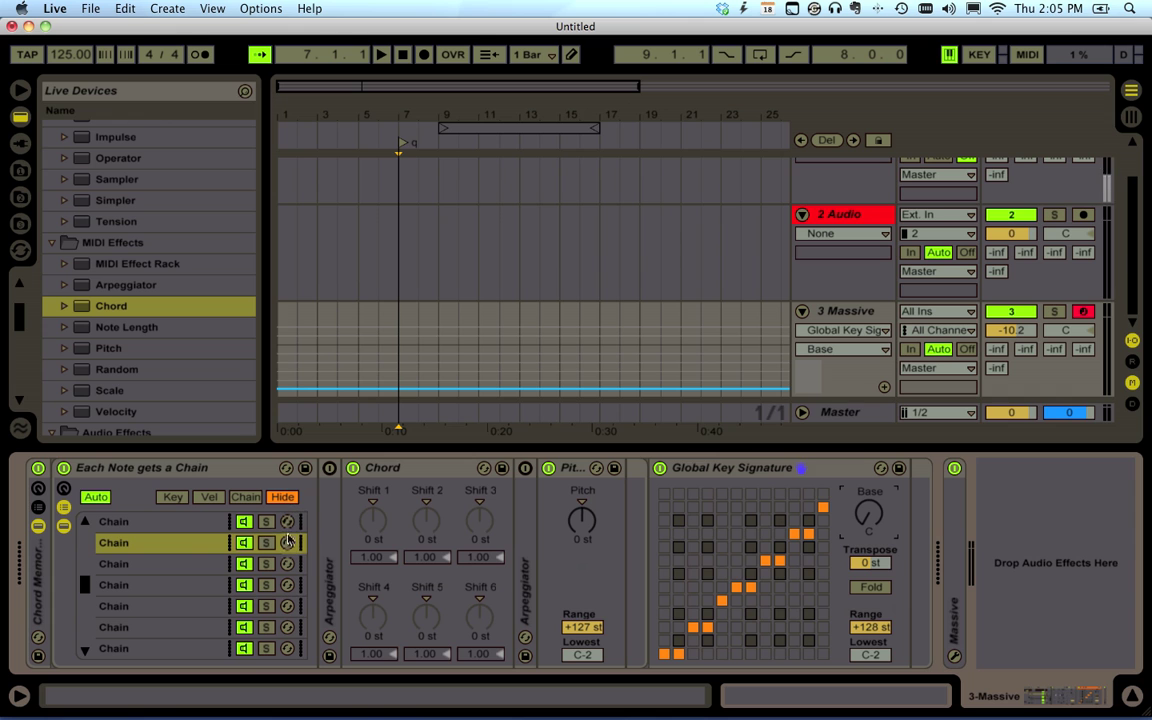
- Review the key zones of the rack's chains across the keyboard and turn off Auto chain selection
{"action": "left_click", "coordinate": [185, 543]}
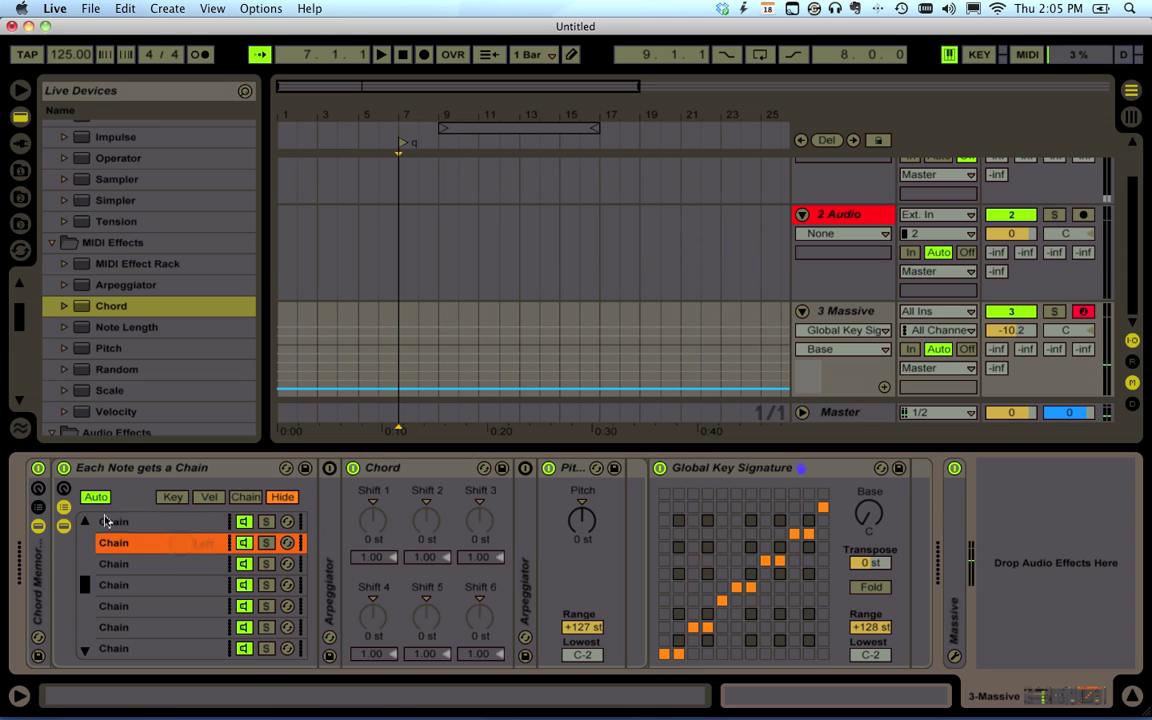
{"action": "left_click", "coordinate": [172, 496]}
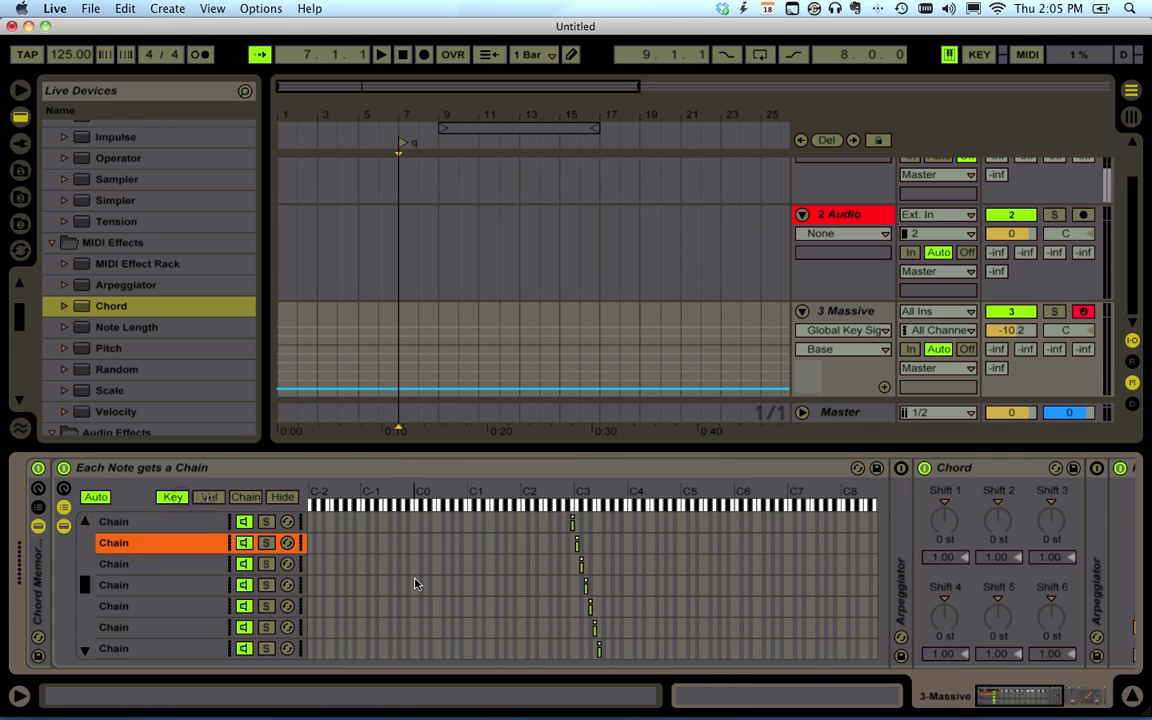
{"action": "scroll", "coordinate": [411, 582], "scroll_direction": "up", "scroll_amount": 2}
{"action": "scroll", "coordinate": [415, 582], "scroll_direction": "up", "scroll_amount": 5}
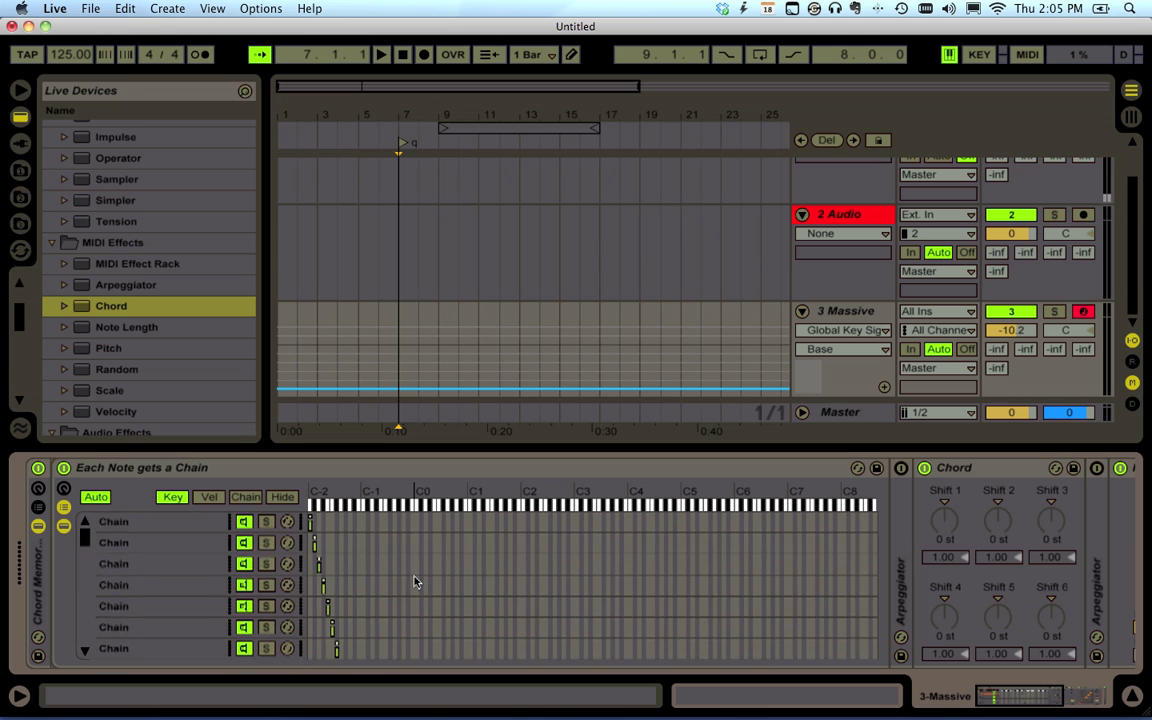
{"action": "scroll", "coordinate": [167, 548], "scroll_direction": "down", "scroll_amount": 7}
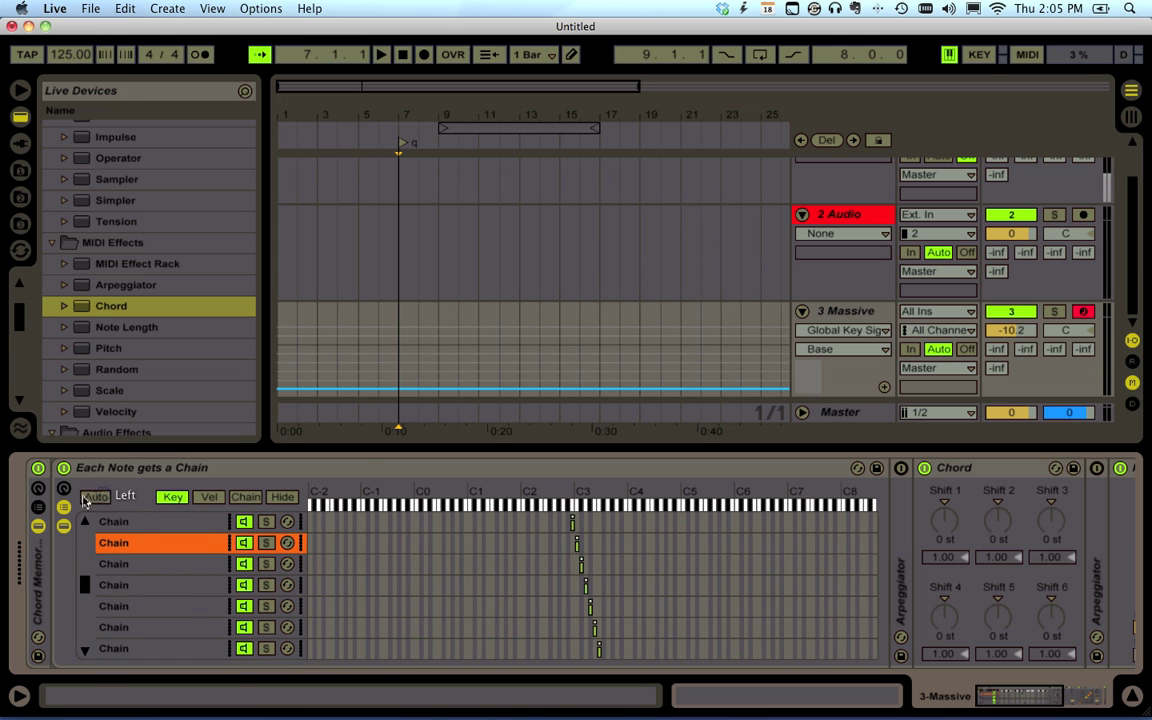
{"action": "left_click", "coordinate": [255, 500]}
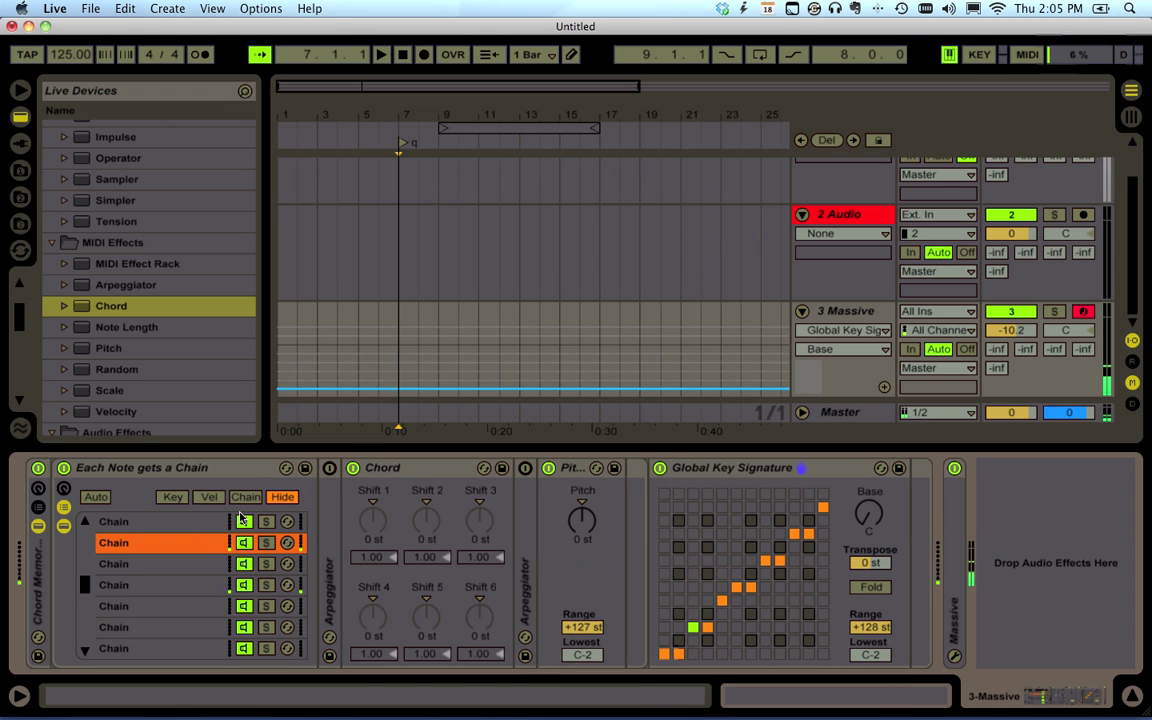
- In the second visible chain, set the Chord device's Shift 1 to +4 st and Shift 2 to +7 st
{"action": "left_click", "coordinate": [378, 519]}
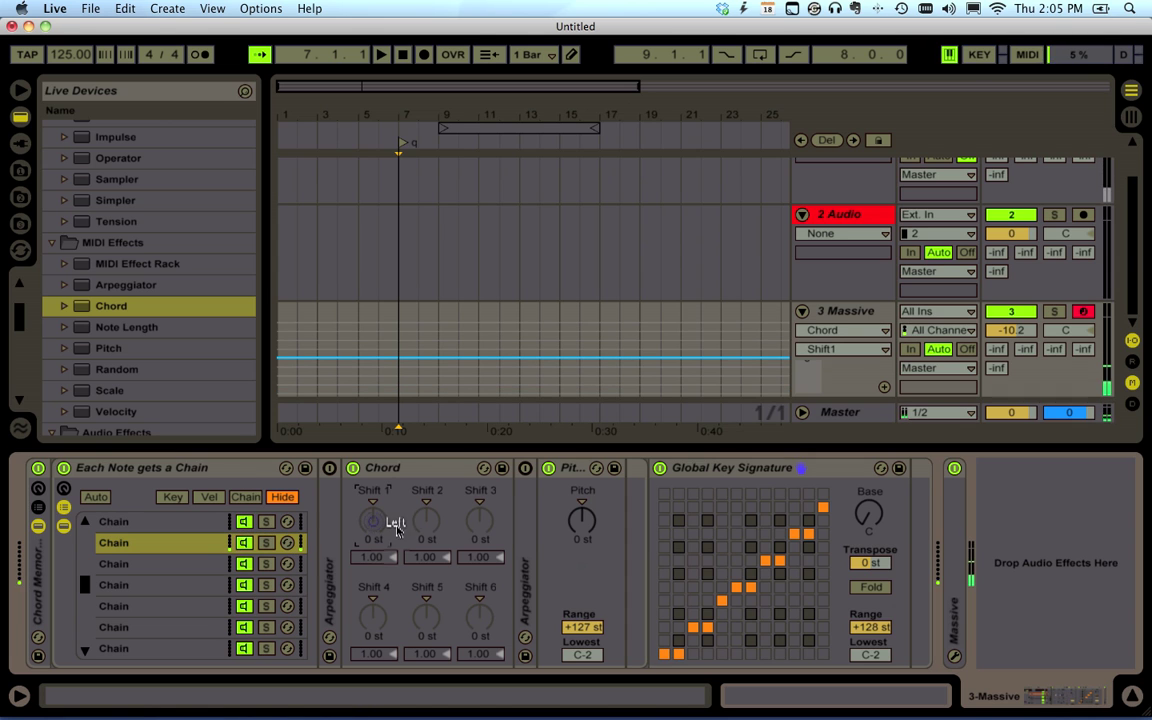
{"action": "type", "text": "4"}
{"action": "left_click", "coordinate": [434, 517]}
{"action": "type", "text": "77"}
{"action": "key", "text": "Return"}
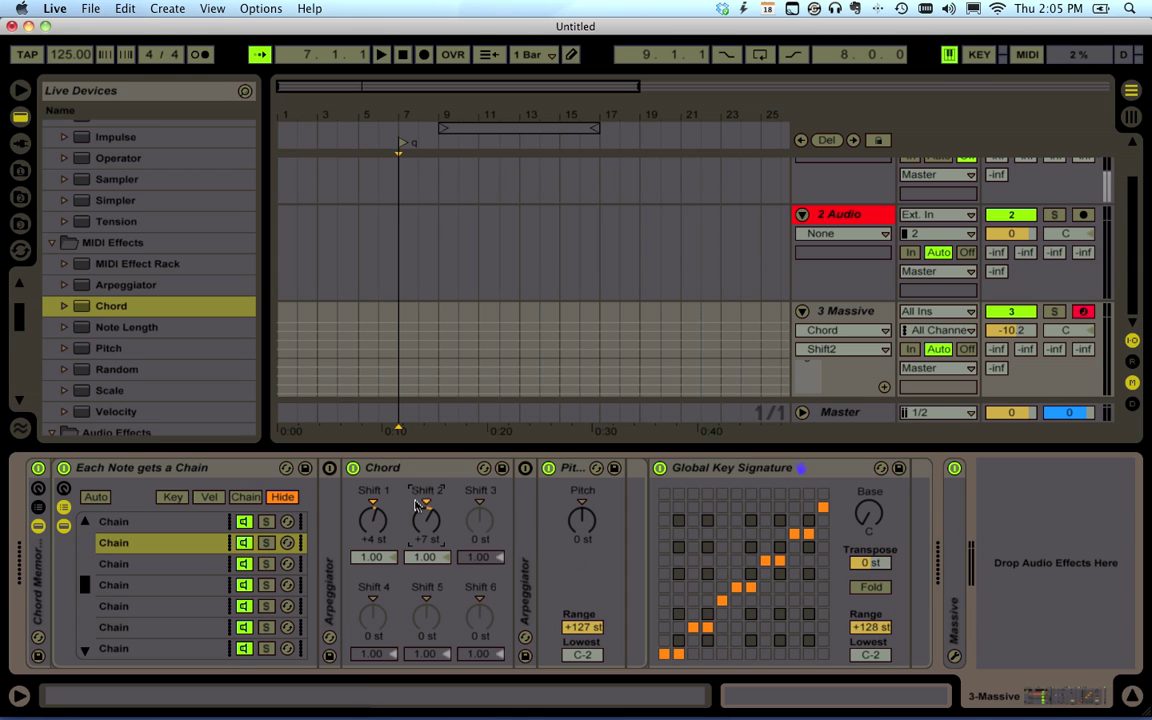
- Try out the Arpeggiators before and after the Chord device, leaving both switched off and collapsed
{"action": "double_click", "coordinate": [330, 520]}
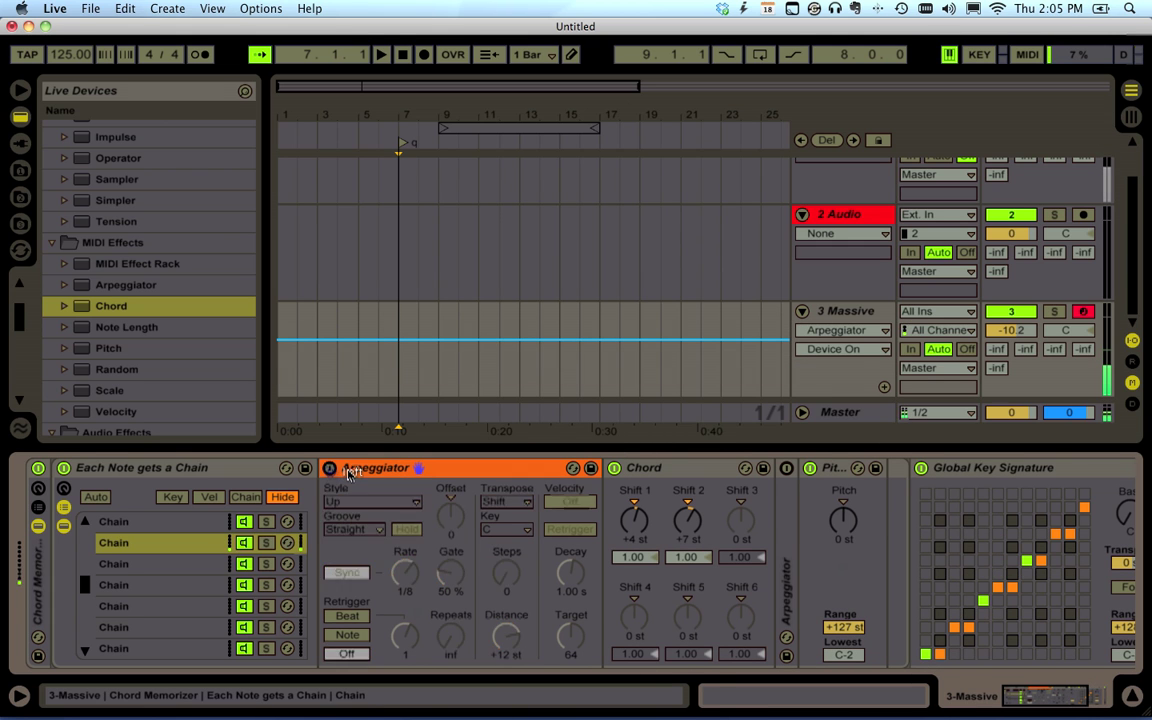
{"action": "double_click", "coordinate": [370, 467]}
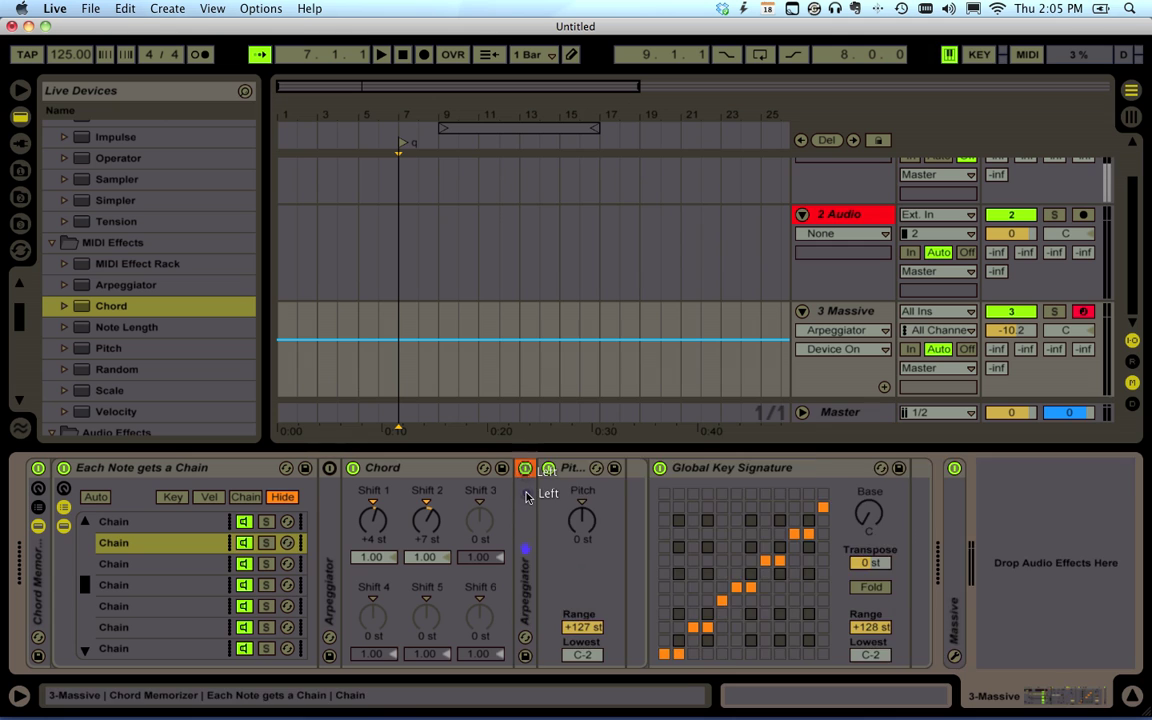
{"action": "double_click", "coordinate": [526, 497]}
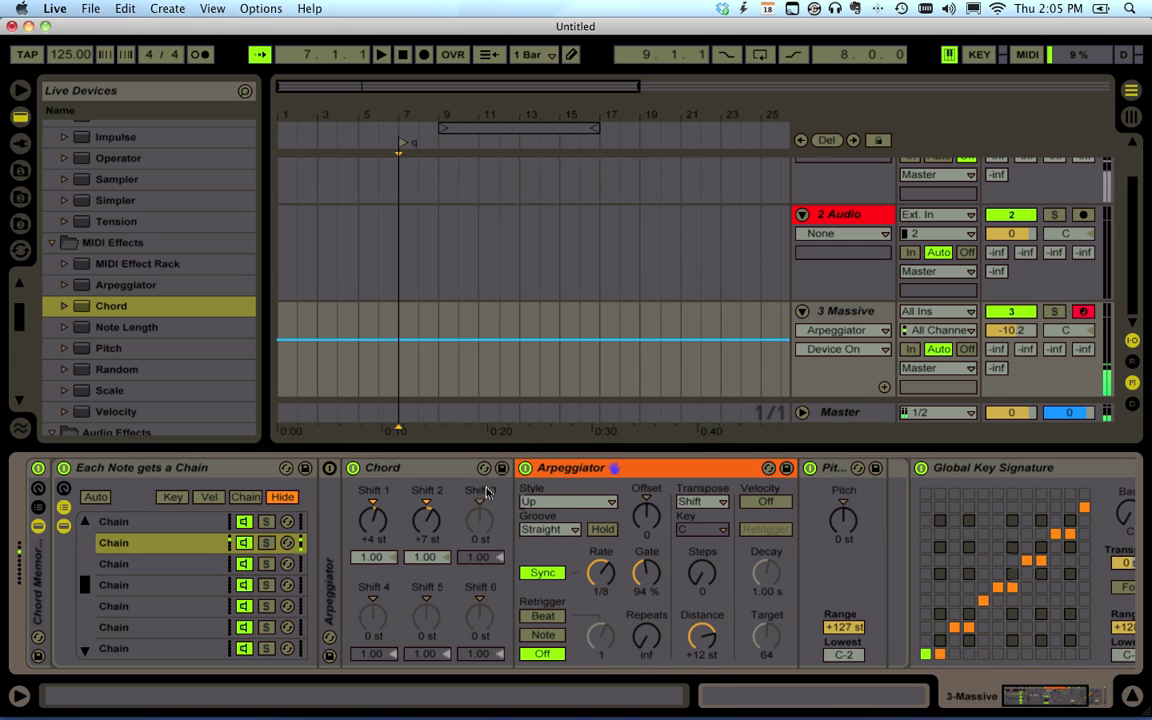
{"action": "left_click", "coordinate": [525, 468]}
{"action": "double_click", "coordinate": [547, 472]}
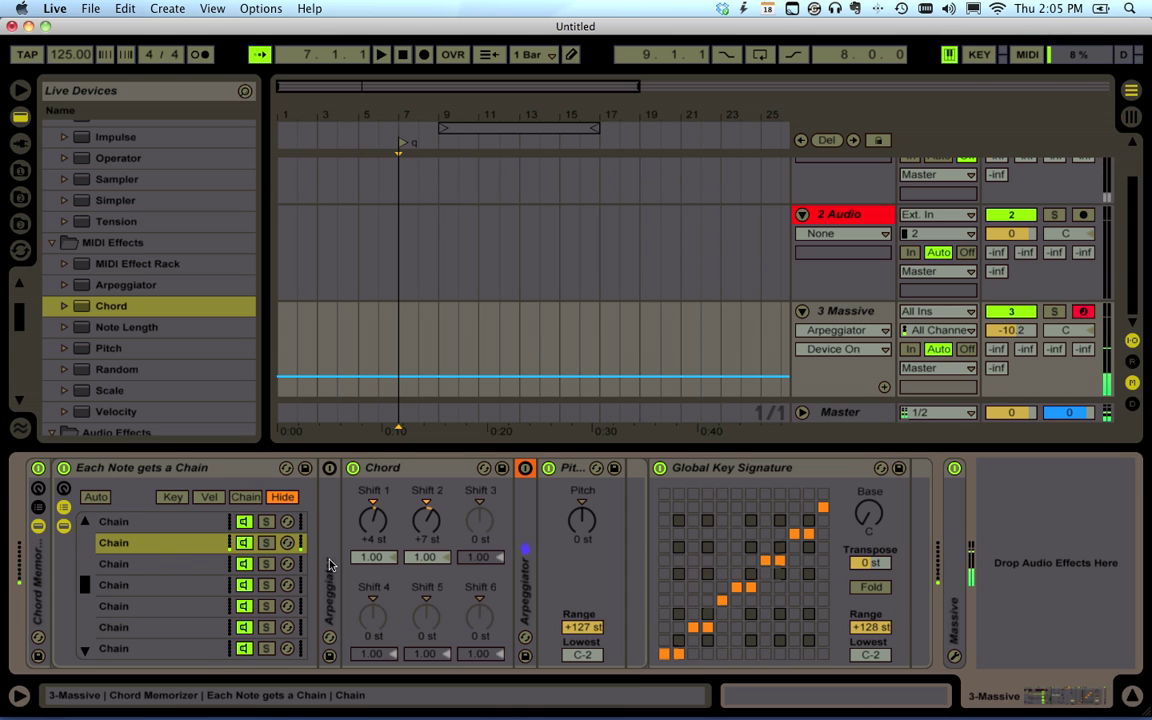
- Select the third visible chain and set its Pitch device to +4 st
{"action": "left_click", "coordinate": [205, 564]}
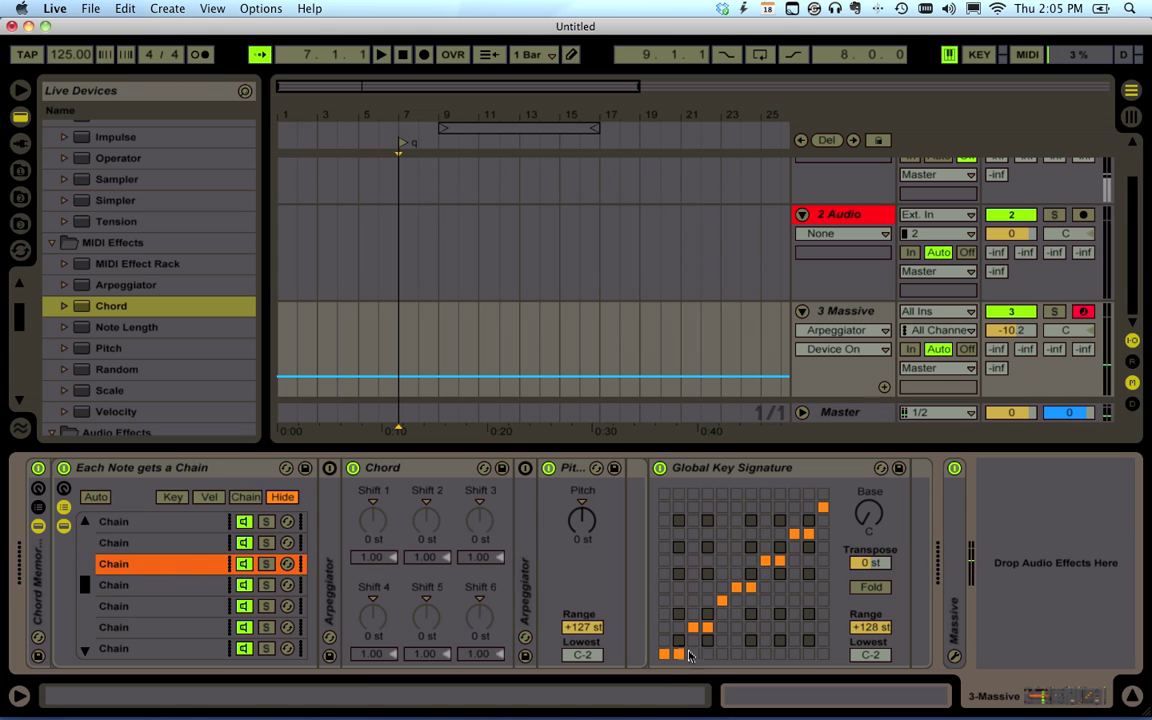
{"action": "left_click", "coordinate": [583, 528]}
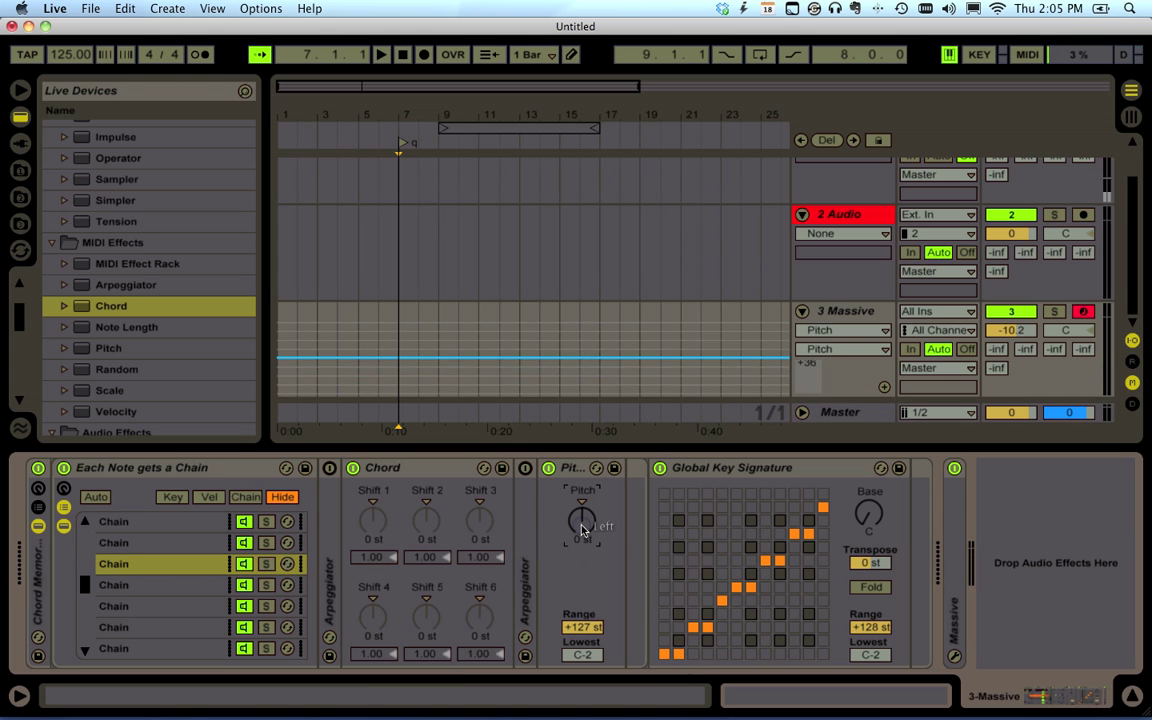
{"action": "mouse_move", "coordinate": [583, 528]}
{"action": "left_mouse_down"}
{"action": "mouse_move", "coordinate": [583, 495]}
{"action": "mouse_move", "coordinate": [583, 536]}
{"action": "mouse_move", "coordinate": [583, 522]}
{"action": "left_mouse_up"}
{"action": "left_click", "coordinate": [583, 525]}
- In the third visible chain, set the Chord device's Shift 1 to +4 st and Shift 2 to +7 st
{"action": "left_click", "coordinate": [374, 520]}
{"action": "type", "text": "4"}
{"action": "key", "text": "Return"}
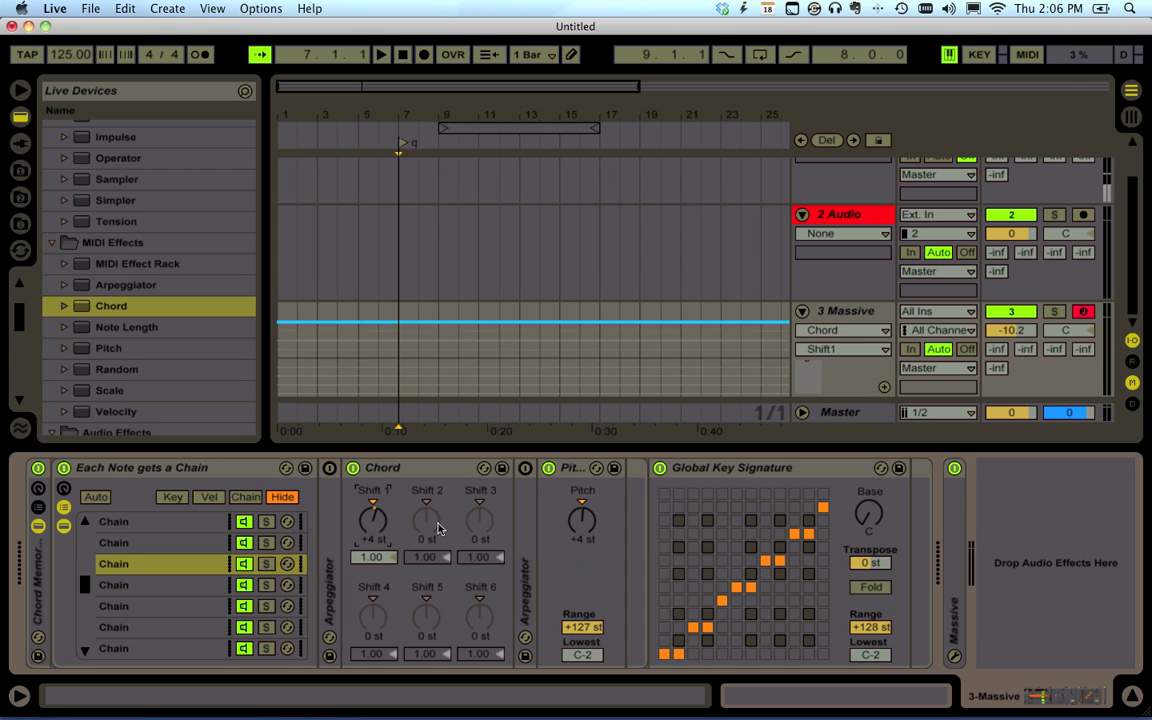
{"action": "left_click", "coordinate": [432, 528]}
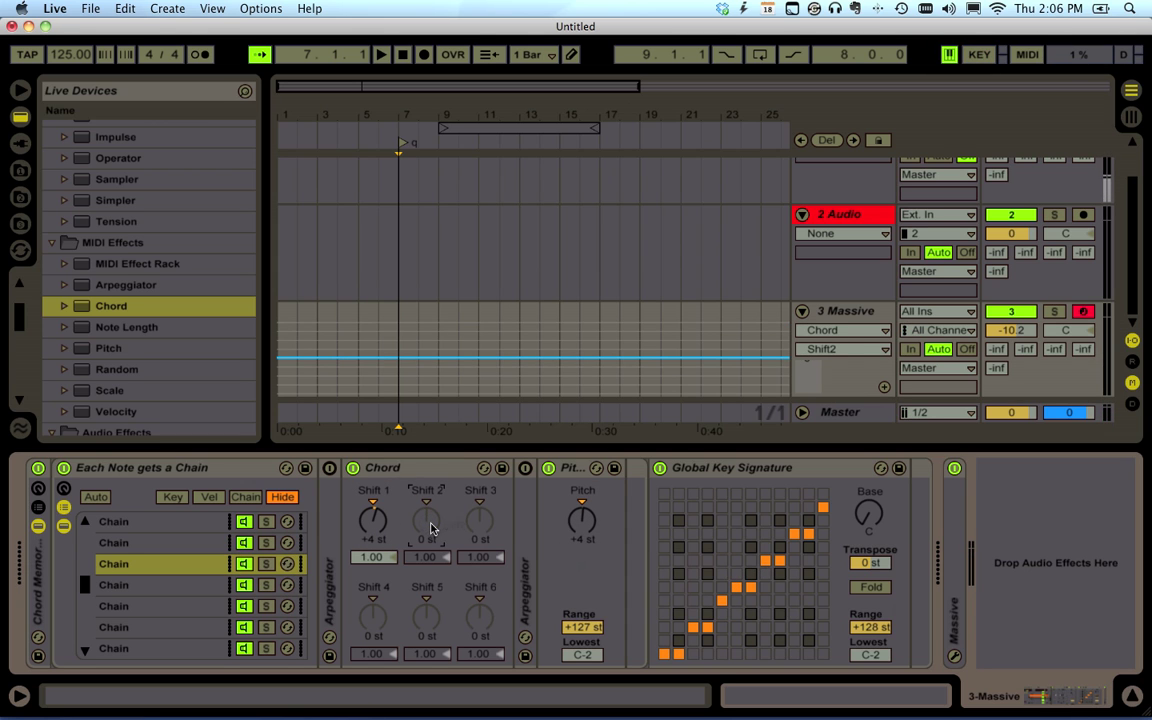
{"action": "key", "text": "Up"}
{"action": "key", "text": "Up"}
{"action": "key", "text": "Up"}
{"action": "key", "text": "Up"}
{"action": "key", "text": "Up"}
{"action": "key", "text": "Up"}
{"action": "key", "text": "Up"}
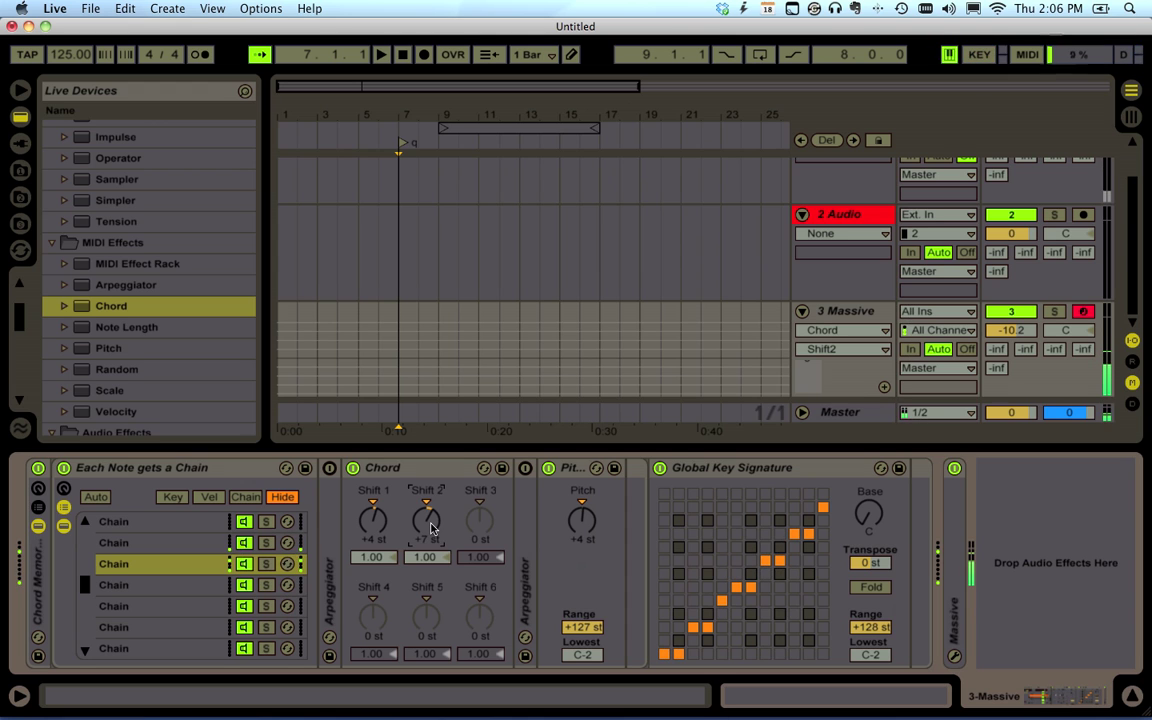
- Insert a second Pitch device ahead of the existing one in the third visible chain and set it to -12 st
{"action": "left_click", "coordinate": [581, 520]}
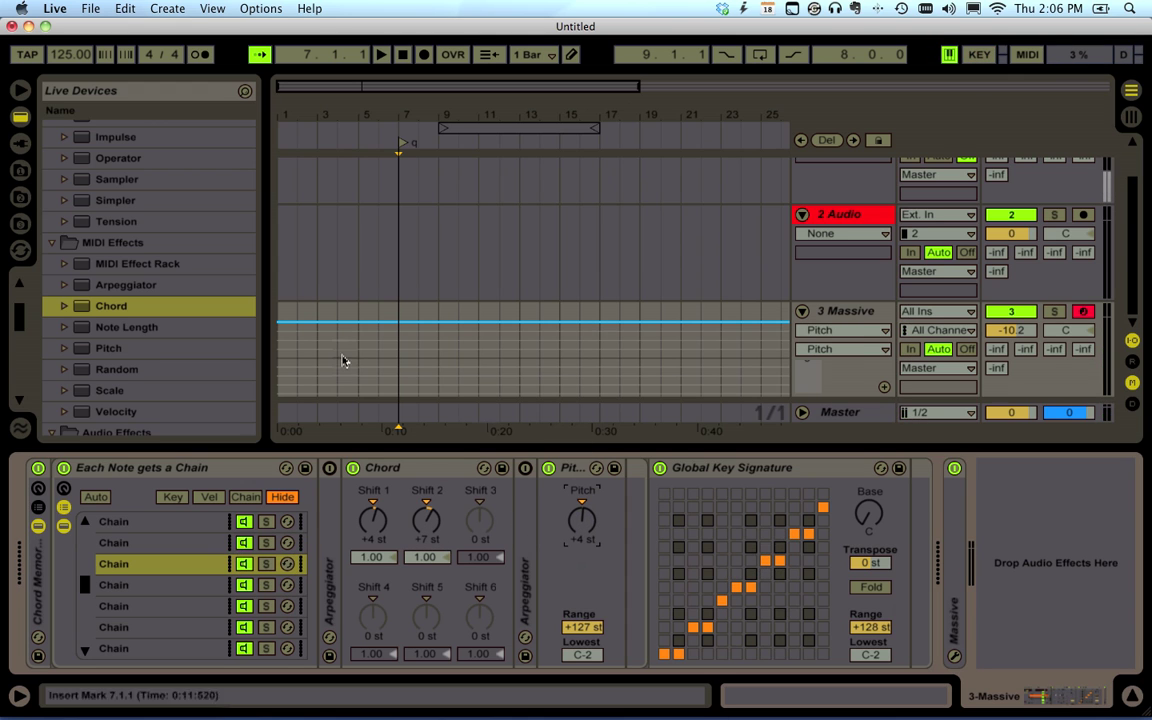
{"action": "left_click", "coordinate": [594, 555]}
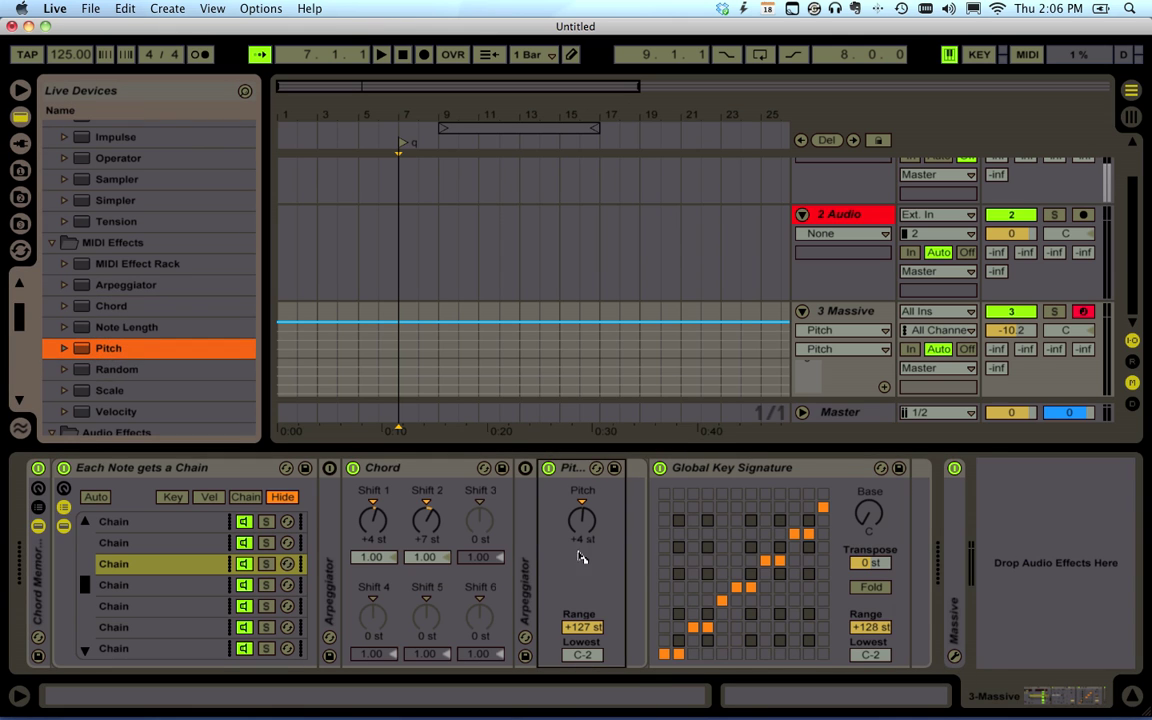
{"action": "left_click", "coordinate": [534, 558]}
{"action": "left_click_drag", "start_coordinate": [563, 541], "coordinate": [565, 540]}
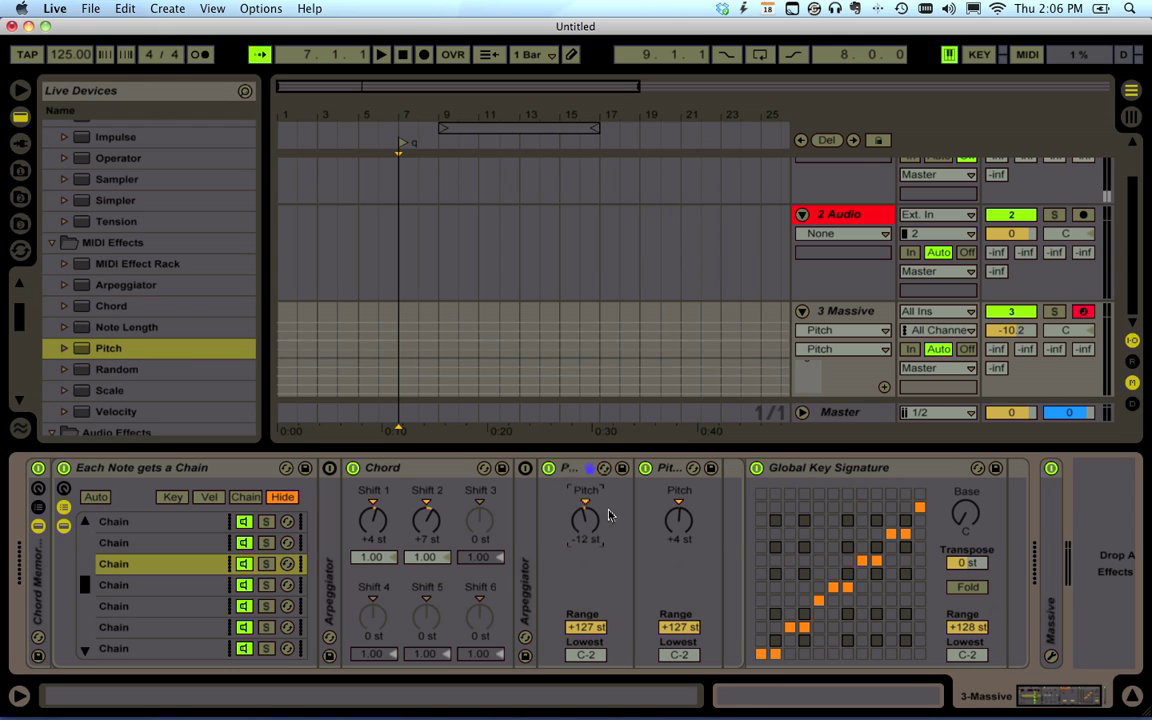
{"action": "left_click_drag", "start_coordinate": [606, 514], "coordinate": [596, 525]}
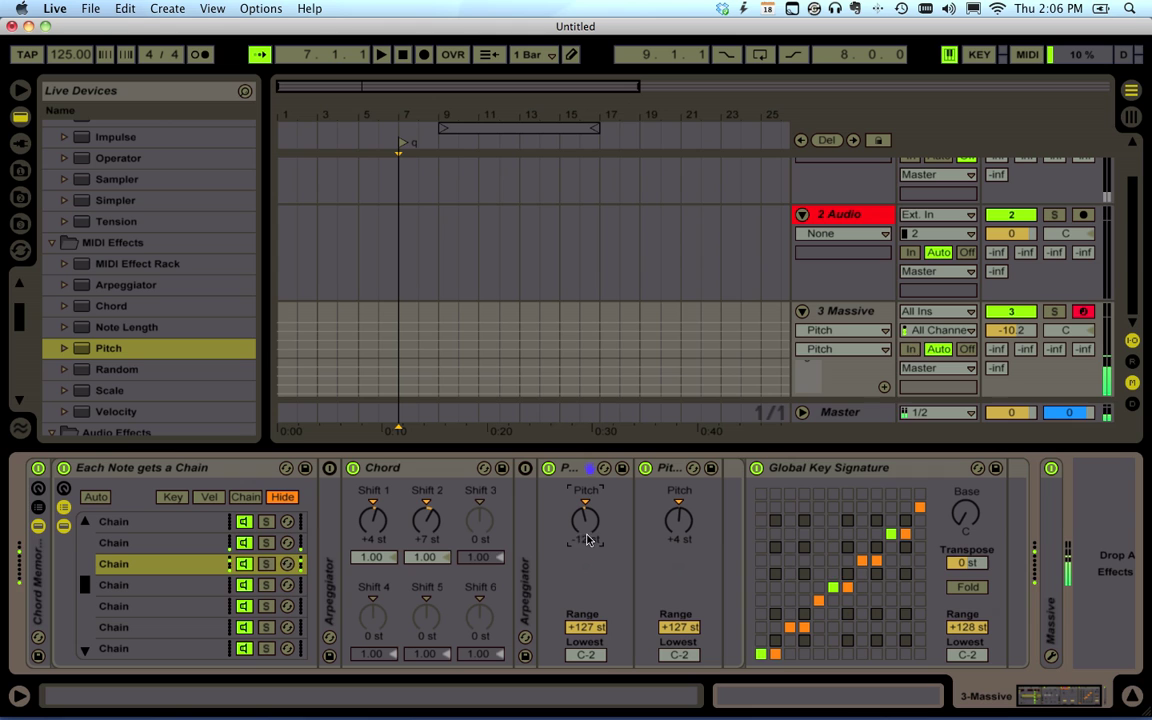
{"action": "key", "text": "super+k"}
{"action": "key", "text": "super+k"}
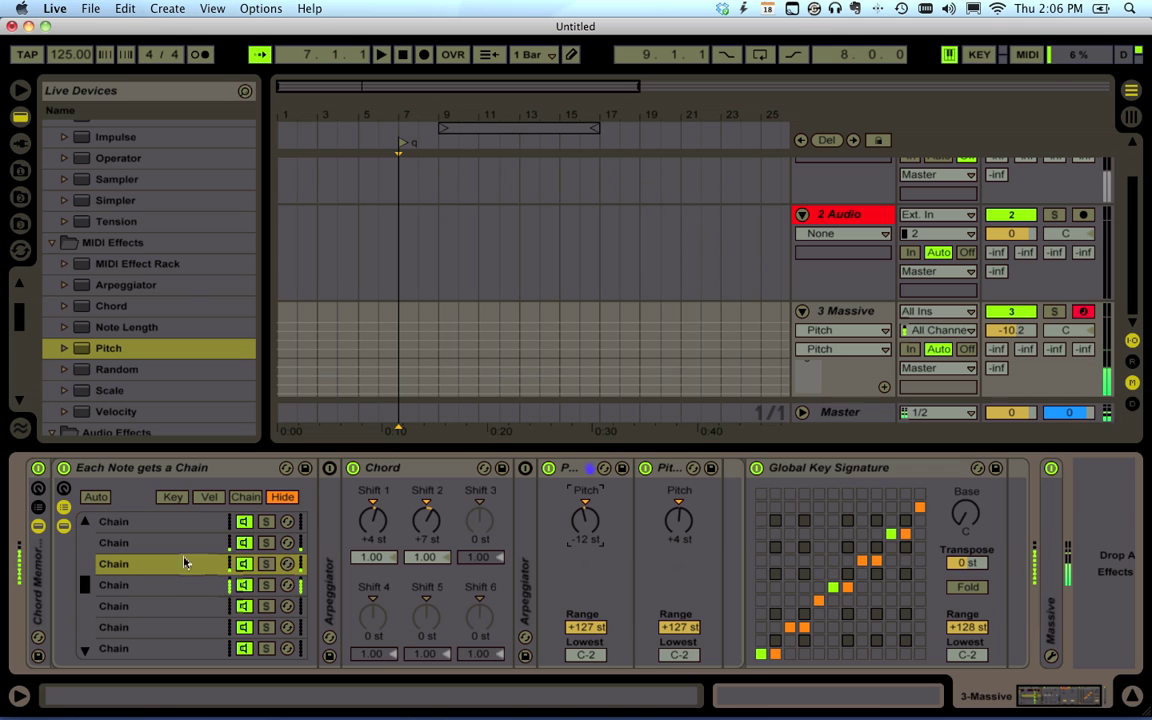
- In the fourth visible chain, set the Chord device's Shift 1 to +4 st, Shift 2 to +7 st and Shift 3 to +13 st
{"action": "left_click", "coordinate": [168, 585]}
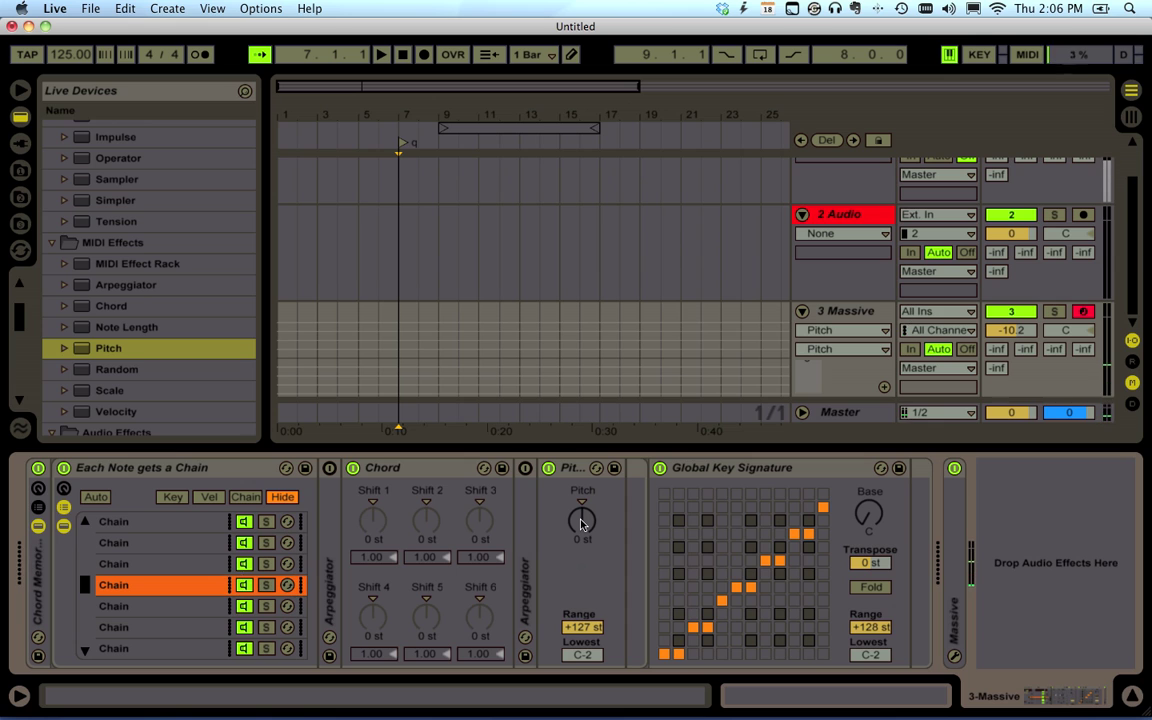
{"action": "left_click", "coordinate": [373, 518]}
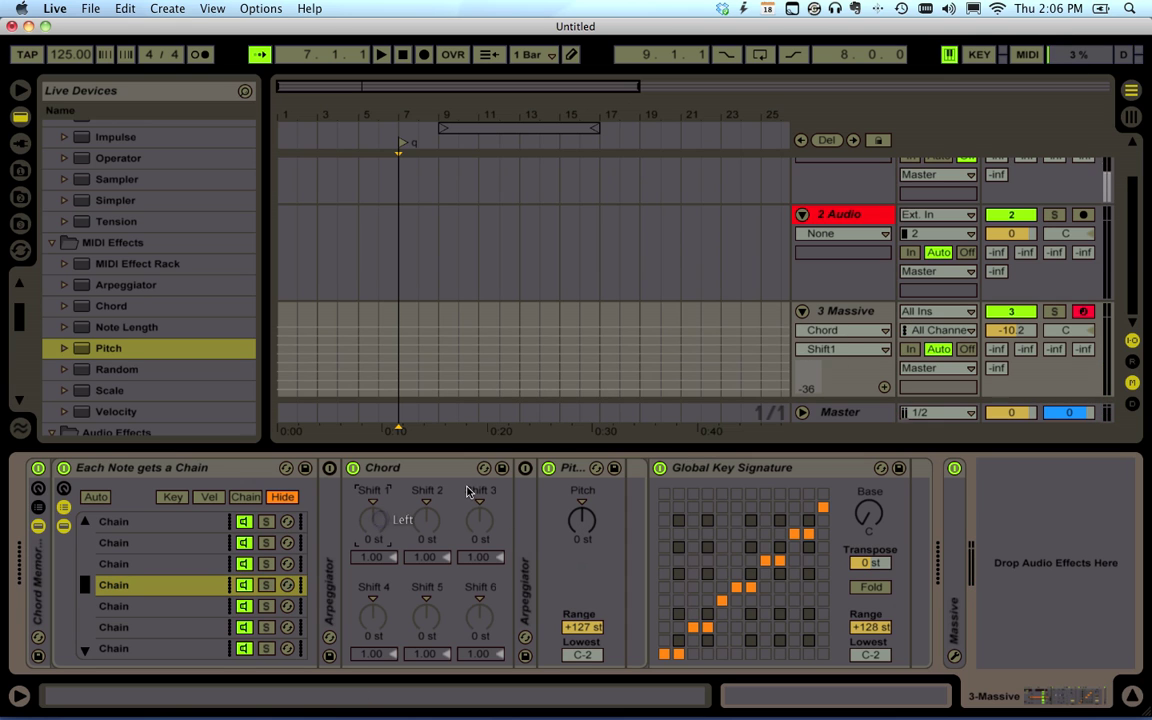
{"action": "type", "text": "4"}
{"action": "key", "text": "Return"}
{"action": "left_click", "coordinate": [426, 514]}
{"action": "key", "text": "Up"}
{"action": "key", "text": "Up"}
{"action": "key", "text": "Up"}
{"action": "key", "text": "Up"}
{"action": "key", "text": "Up"}
{"action": "key", "text": "Up"}
{"action": "key", "text": "Up"}
{"action": "left_click", "coordinate": [479, 518]}
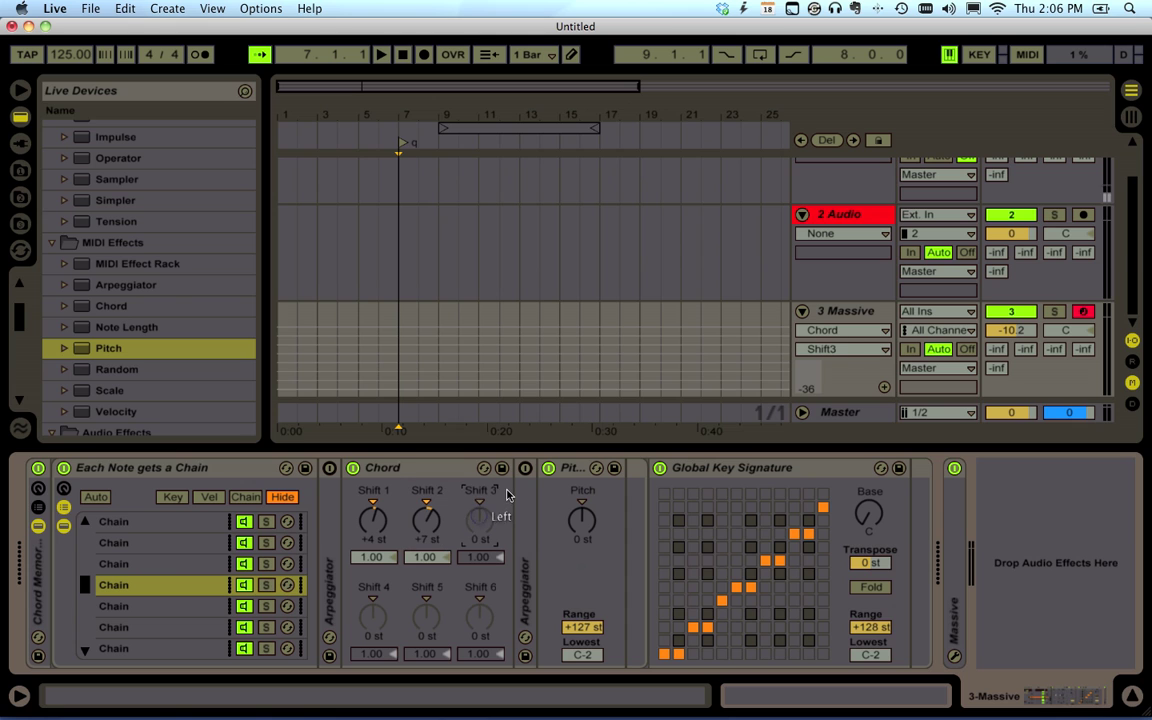
{"action": "key", "text": "Return"}
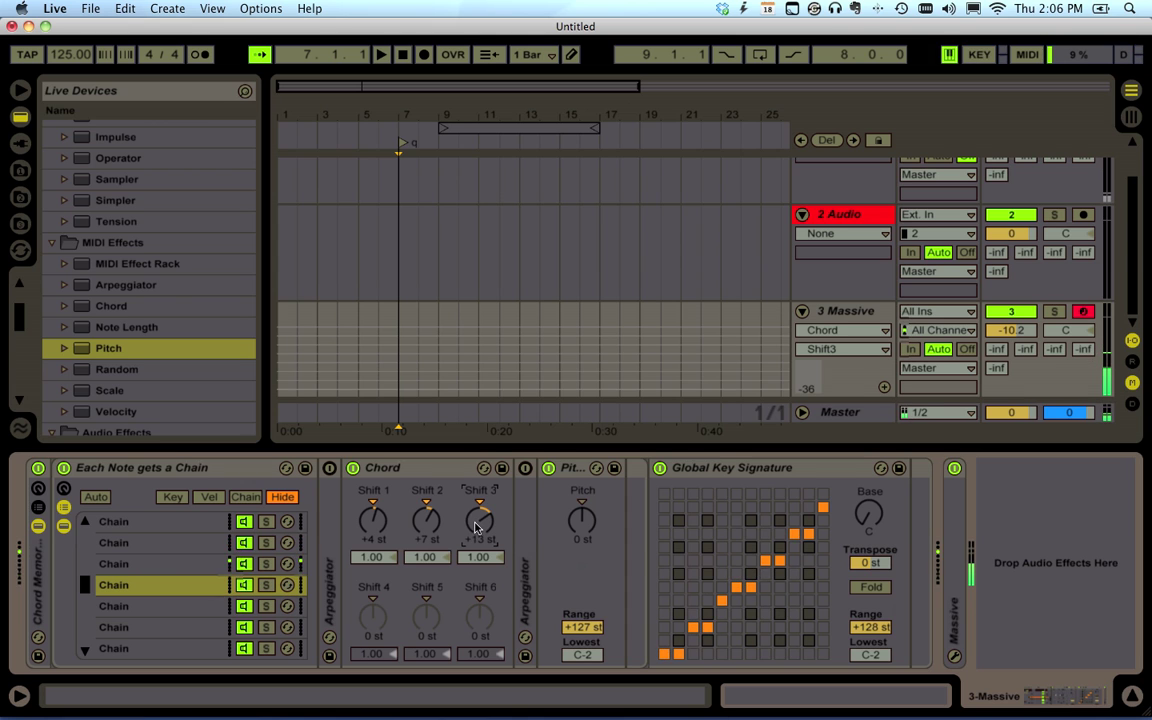
- Set the fourth visible chain's Pitch device to -12 st
{"action": "left_click", "coordinate": [584, 526]}
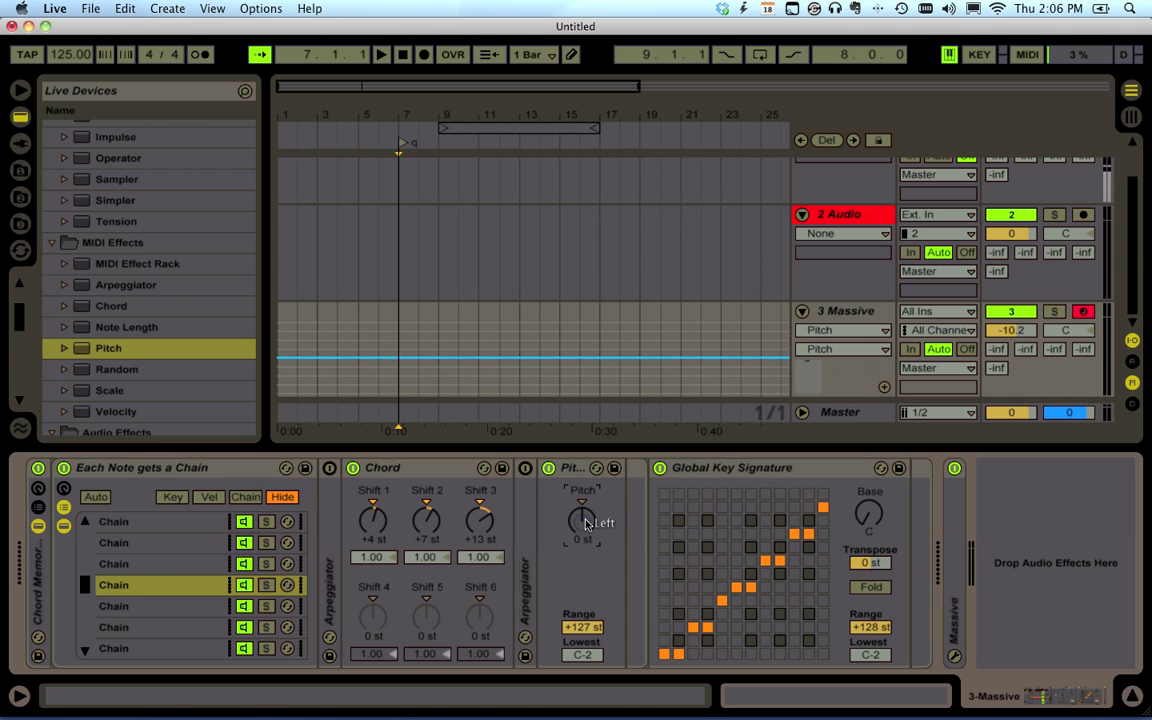
{"action": "type", "text": "-12"}
{"action": "key", "text": "Return"}
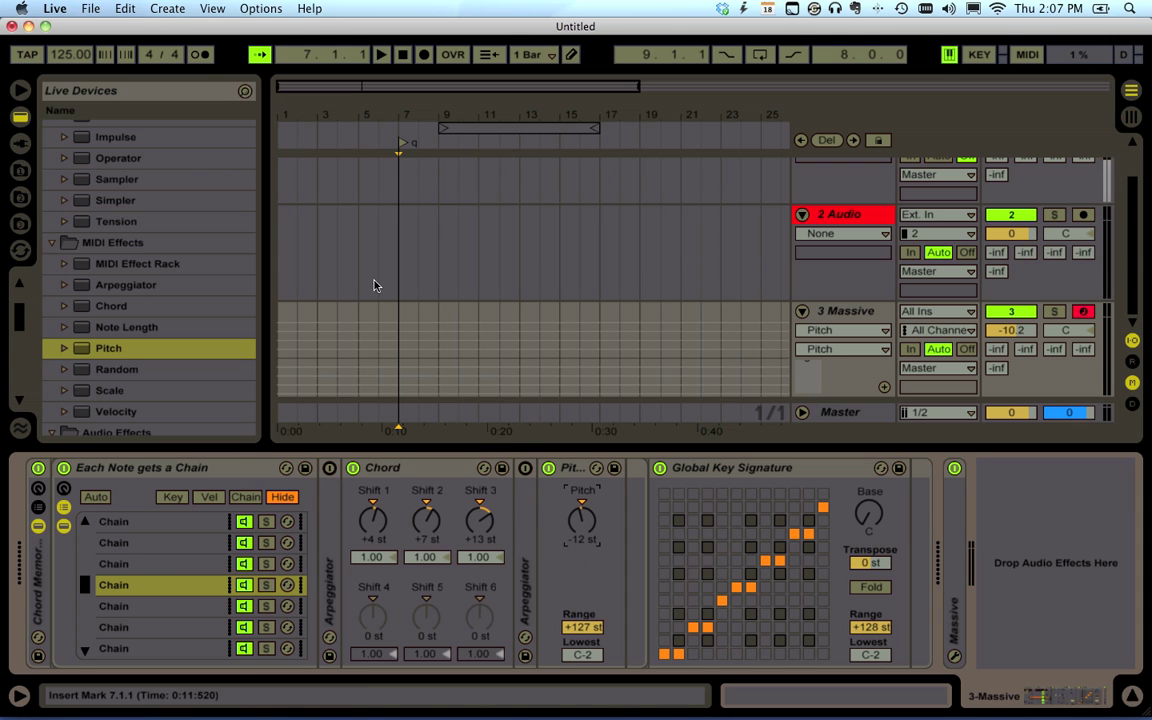
- Try an Arpeggiator at a 1/16 rate between the Chord Memorizer rack and Massive, and delete it again
{"action": "left_click_drag", "start_coordinate": [85, 289], "coordinate": [937, 560]}
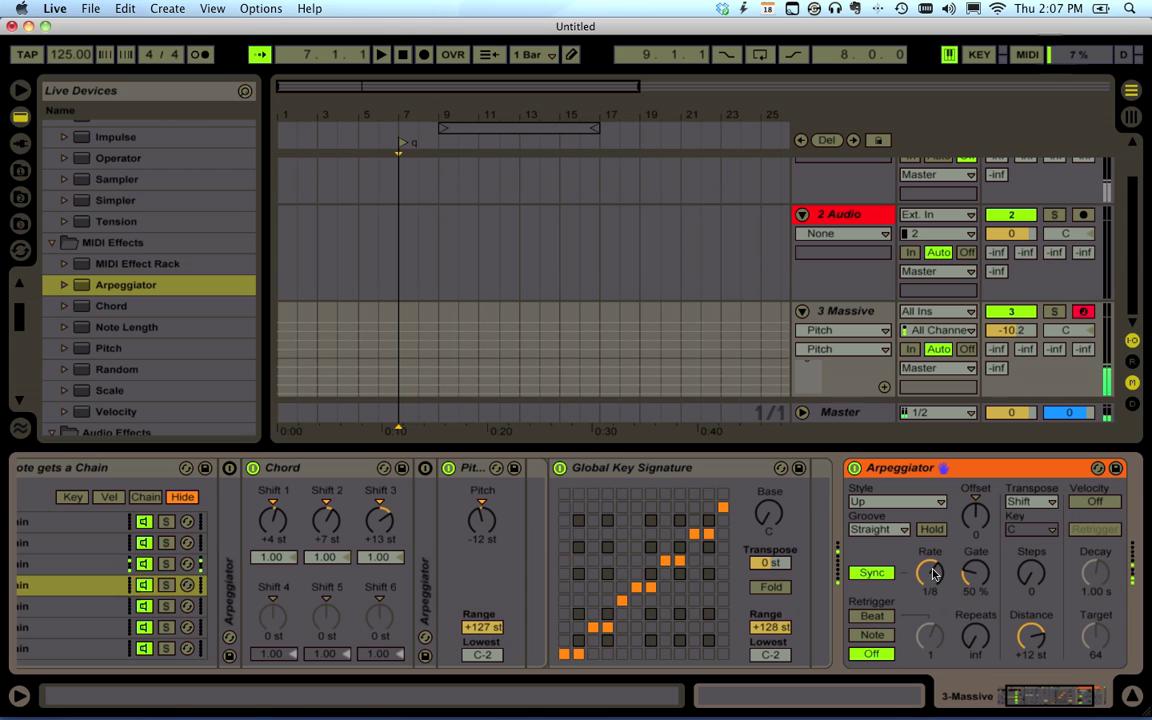
{"action": "left_click_drag", "start_coordinate": [935, 571], "coordinate": [935, 572]}
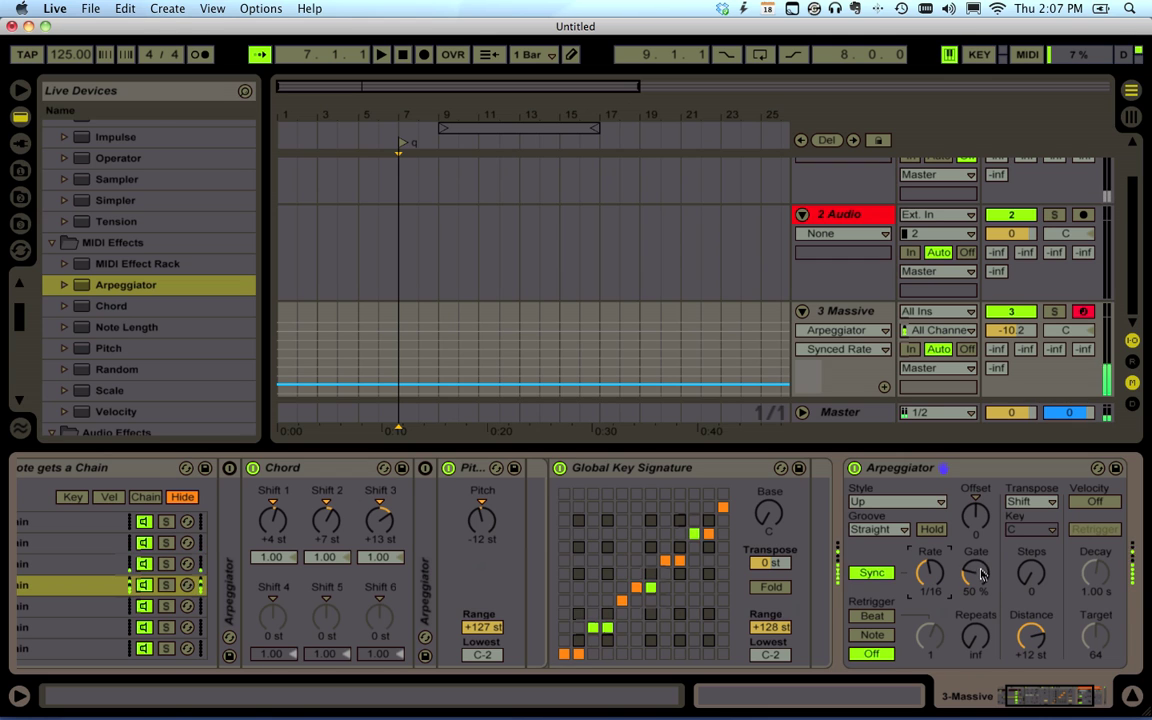
{"action": "left_click", "coordinate": [921, 471]}
{"action": "key", "text": "Delete"}
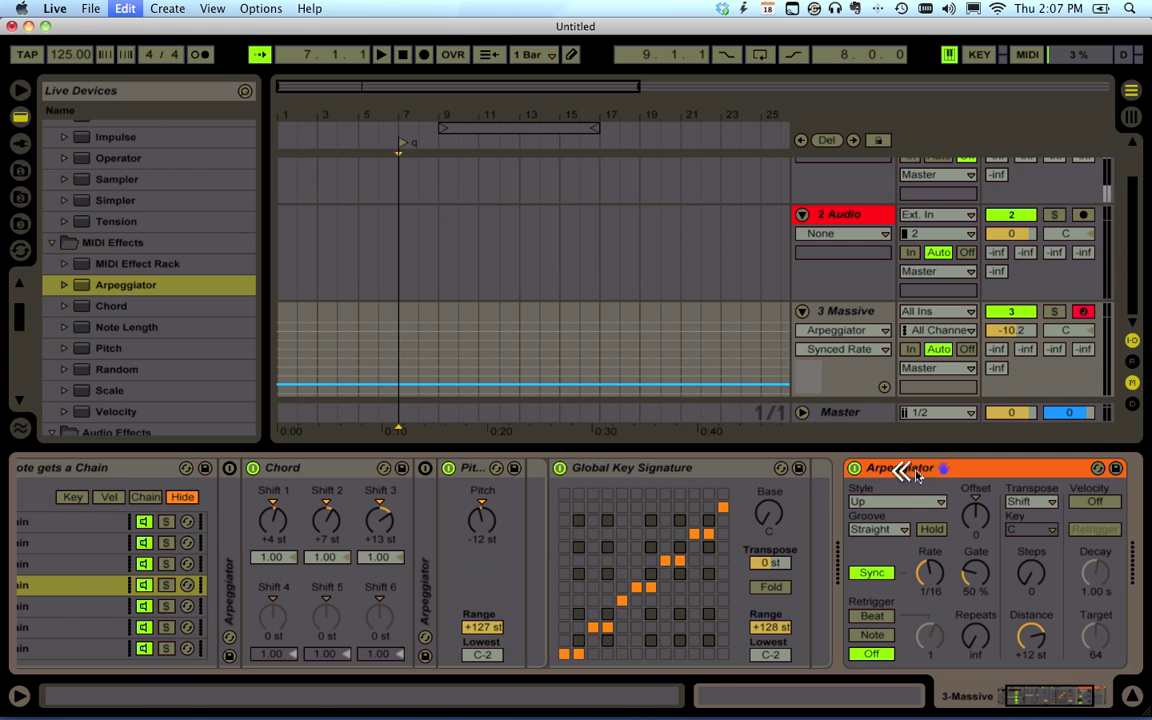
- Insert an Arpeggiator ahead of the Chord Memorizer rack and set its rate to 1/16
{"action": "left_click_drag", "start_coordinate": [373, 494], "coordinate": [24, 522]}
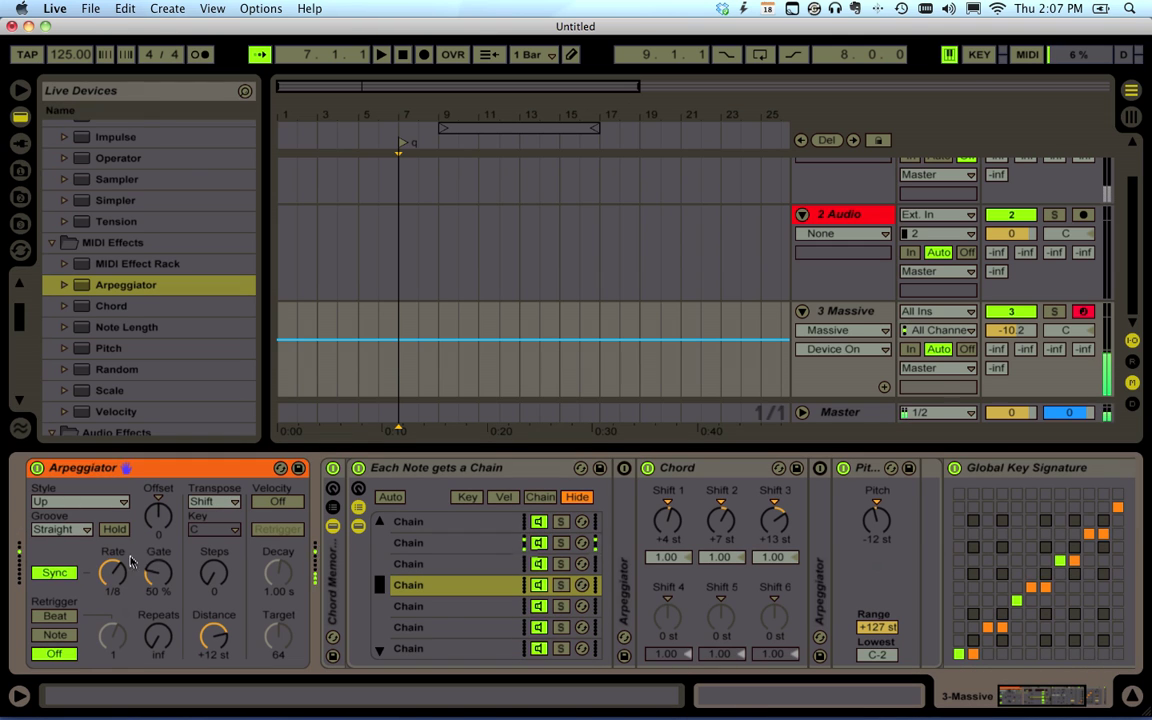
{"action": "left_click_drag", "start_coordinate": [122, 572], "coordinate": [126, 570]}
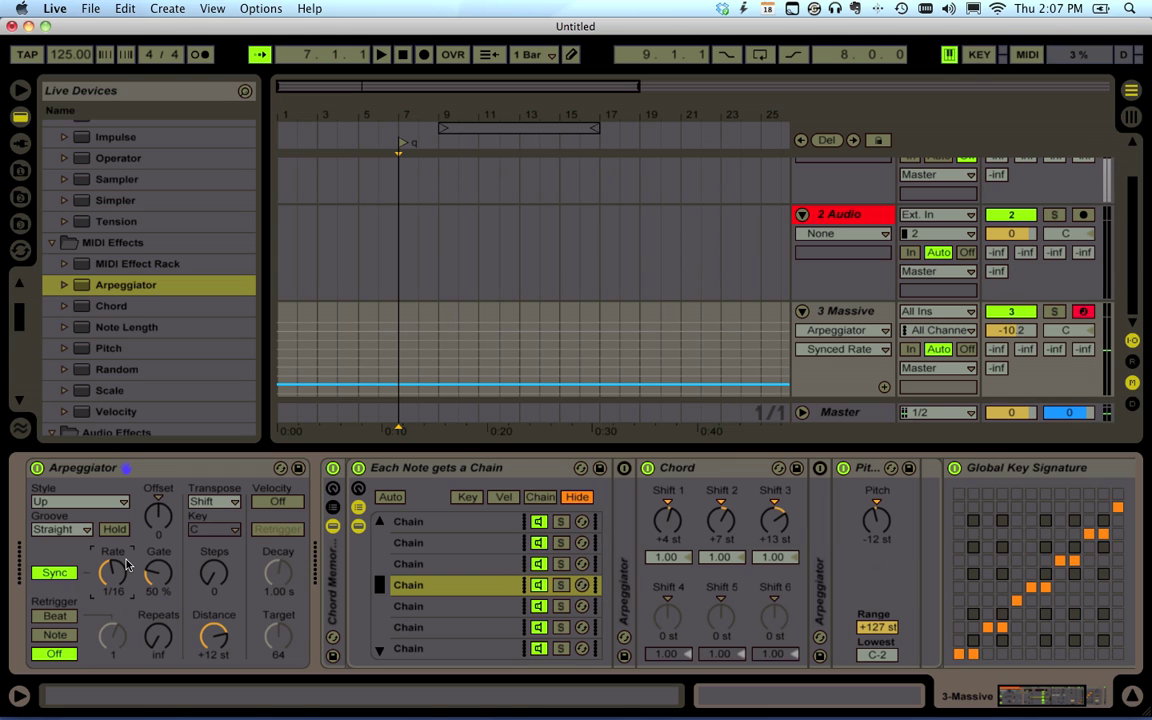
- Turn off the Arpeggiator ahead of the rack, play a note to hear the plain chord, and collapse the device
{"action": "left_click", "coordinate": [169, 472]}
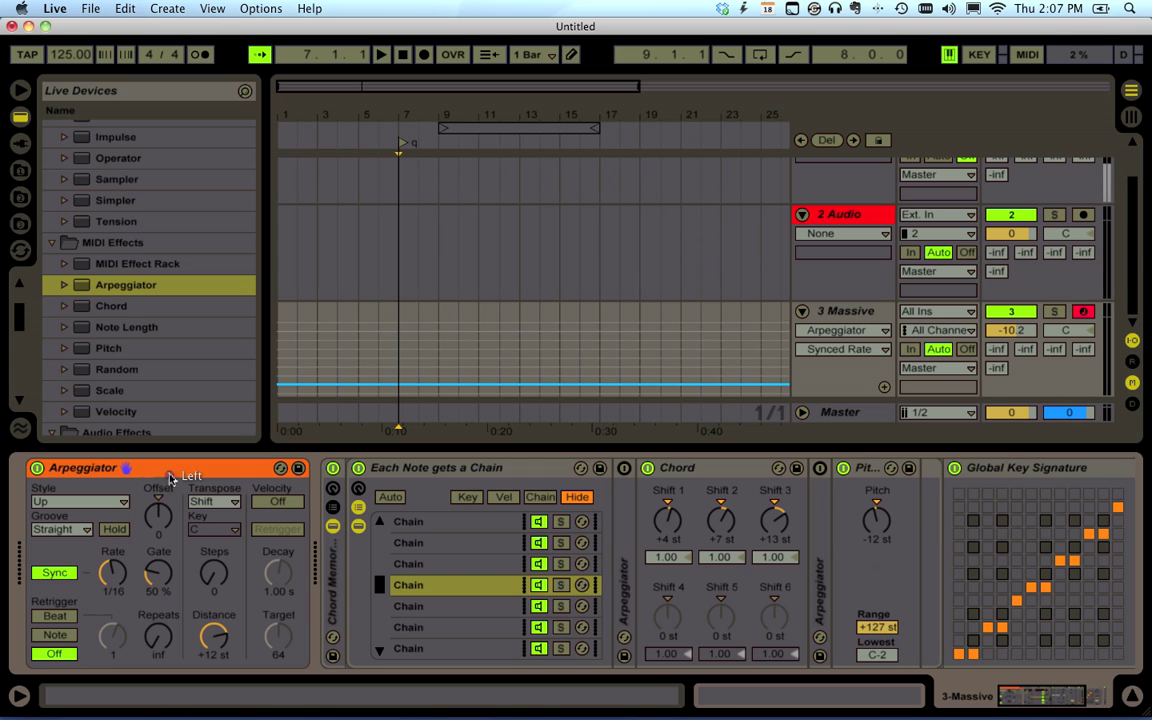
{"action": "left_click", "coordinate": [37, 468]}
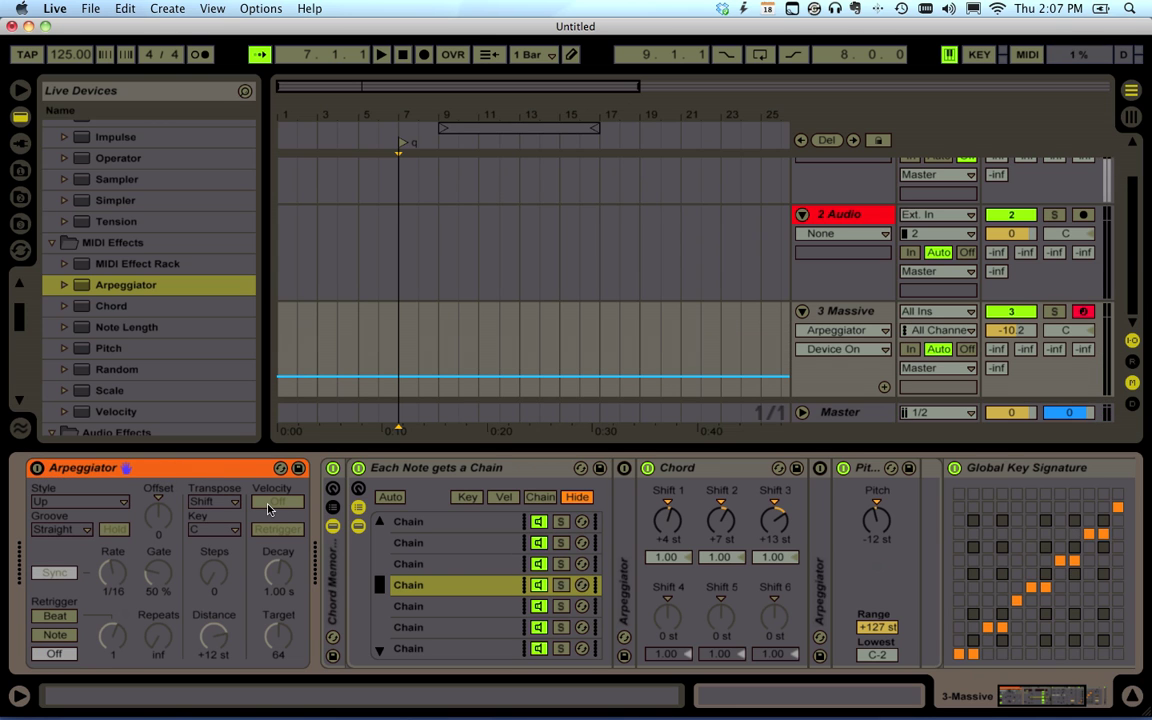
{"action": "key", "text": "a"}
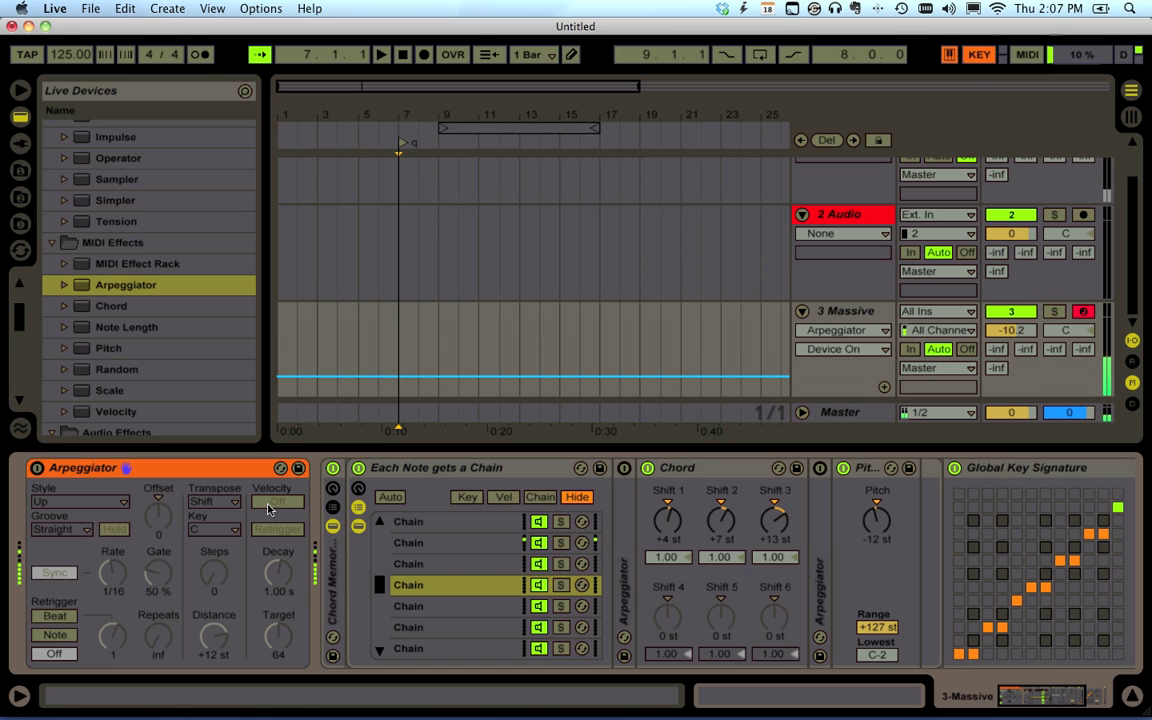
{"action": "key", "text": "a"}
{"action": "key", "text": "a"}
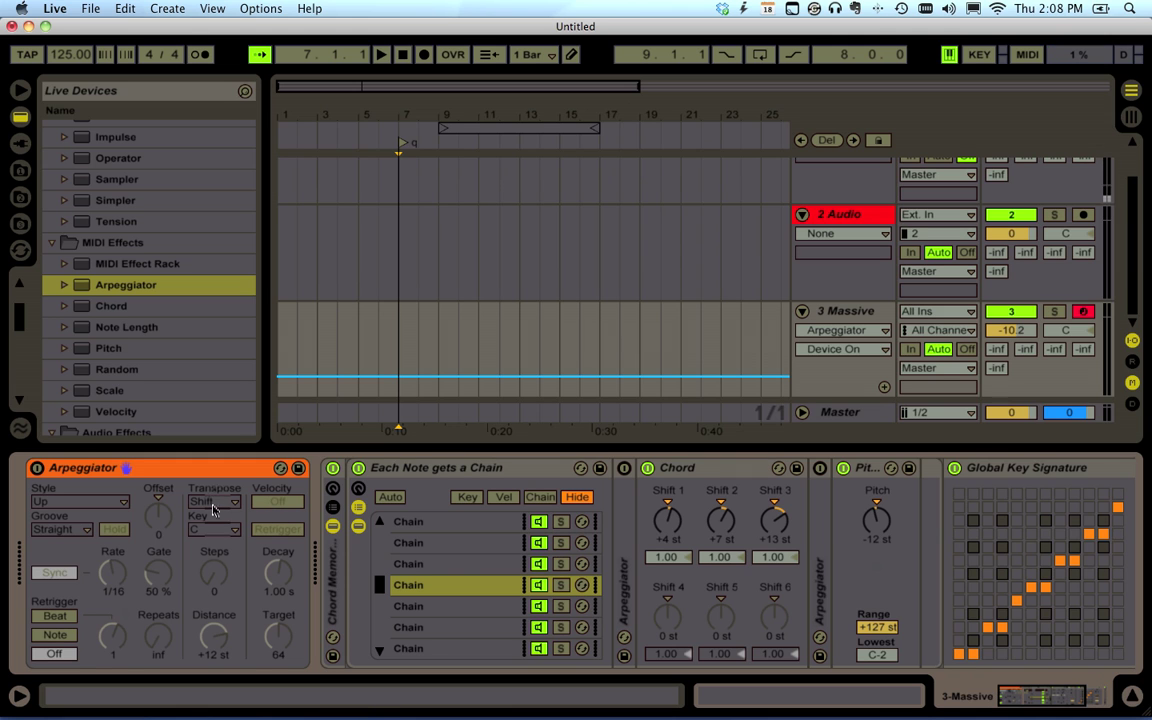
{"action": "double_click", "coordinate": [232, 470]}
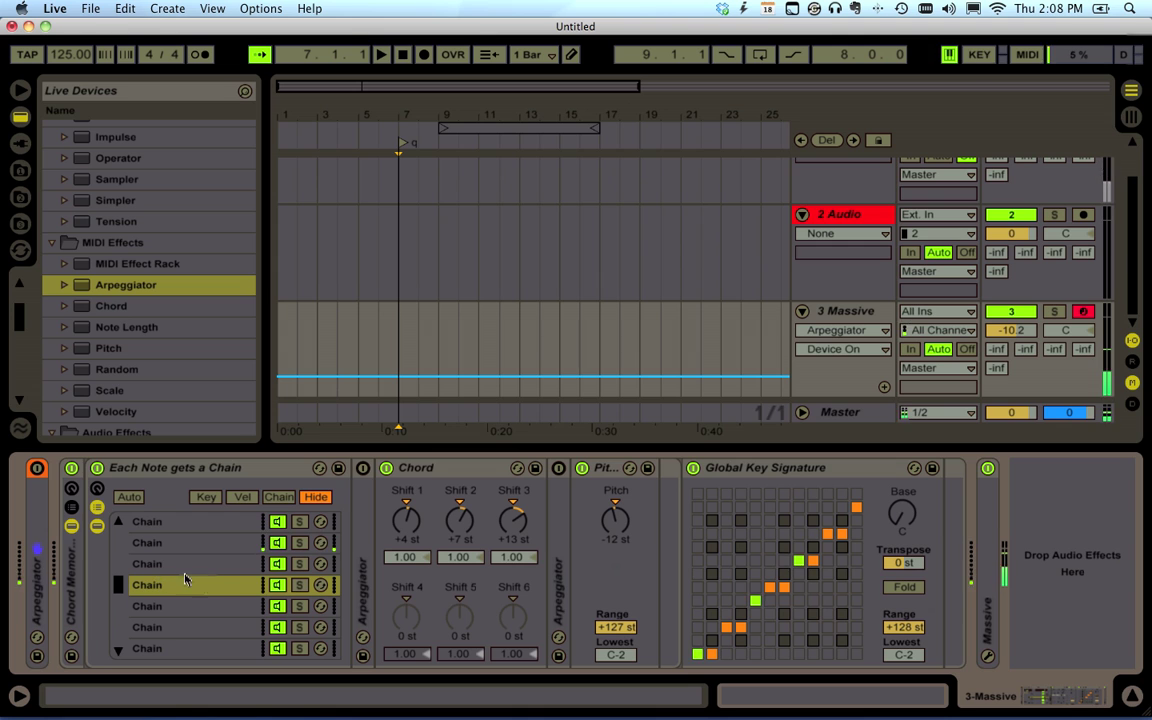
- Examine the Chord and Pitch settings of the second and third visible chains
{"action": "left_click", "coordinate": [185, 542]}
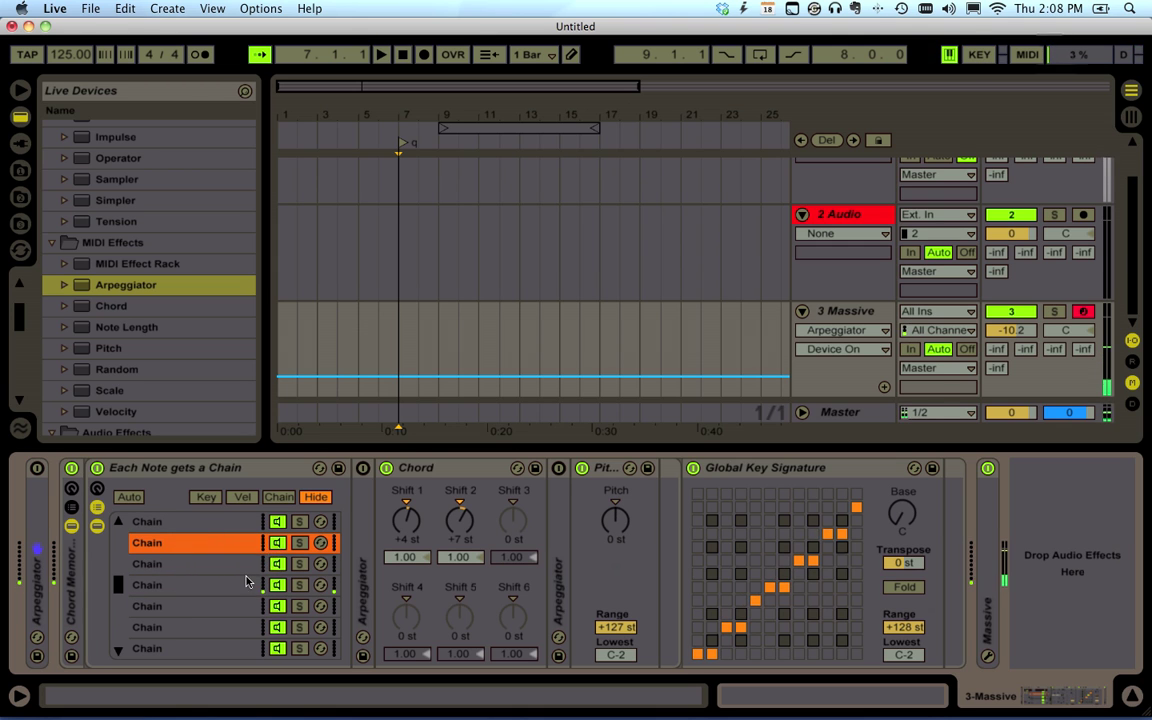
{"action": "left_click", "coordinate": [246, 568]}
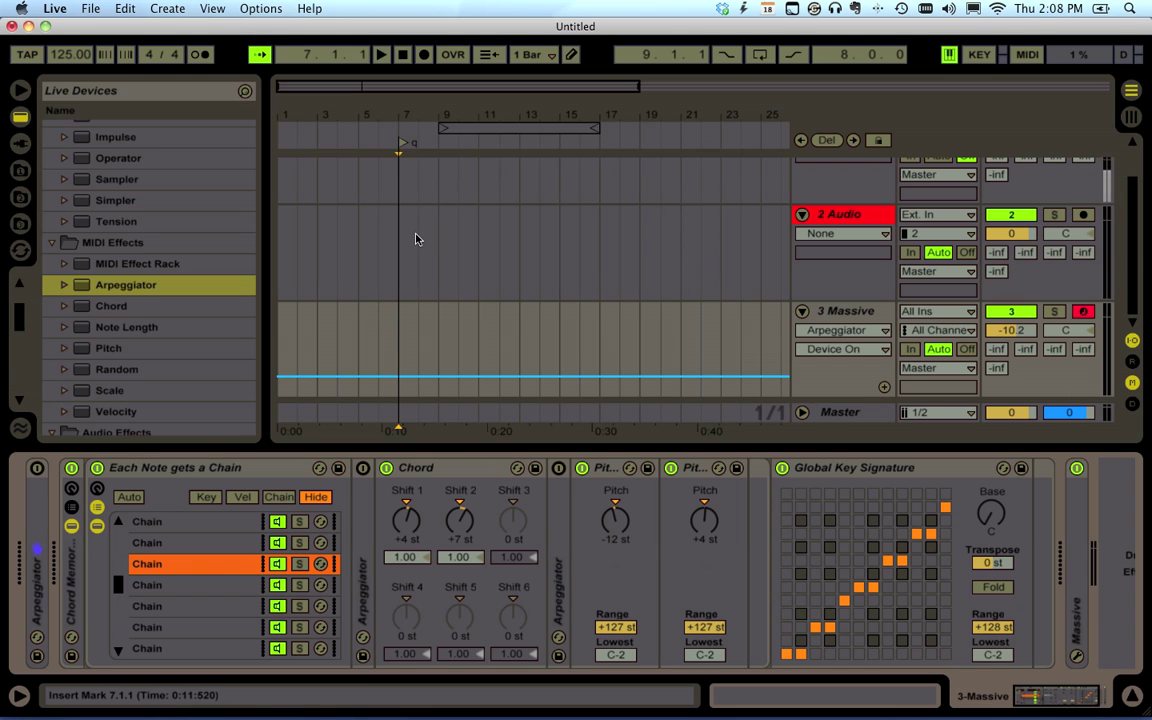
{"action": "key", "text": "super+Tab"}
{"action": "key", "text": "super+Tab"}
{"action": "key", "text": "super+Tab"}
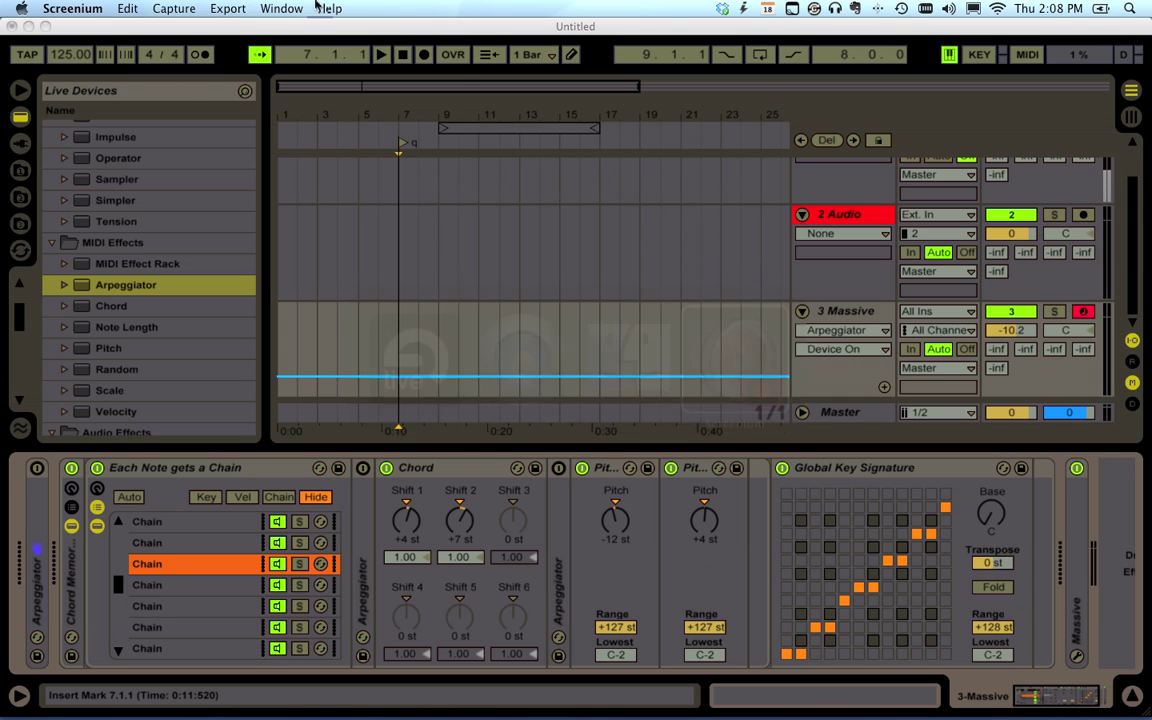